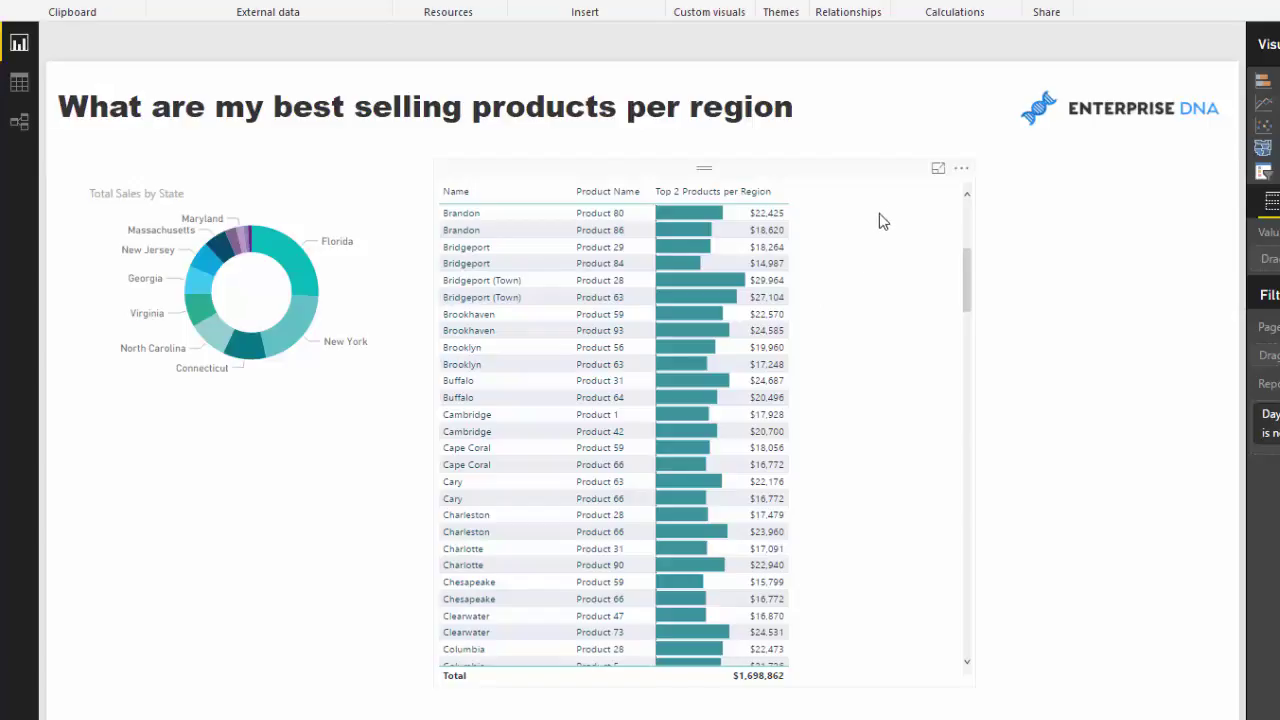
Make the top-2 products table narrower and shift it slightly left.
click(943, 582)
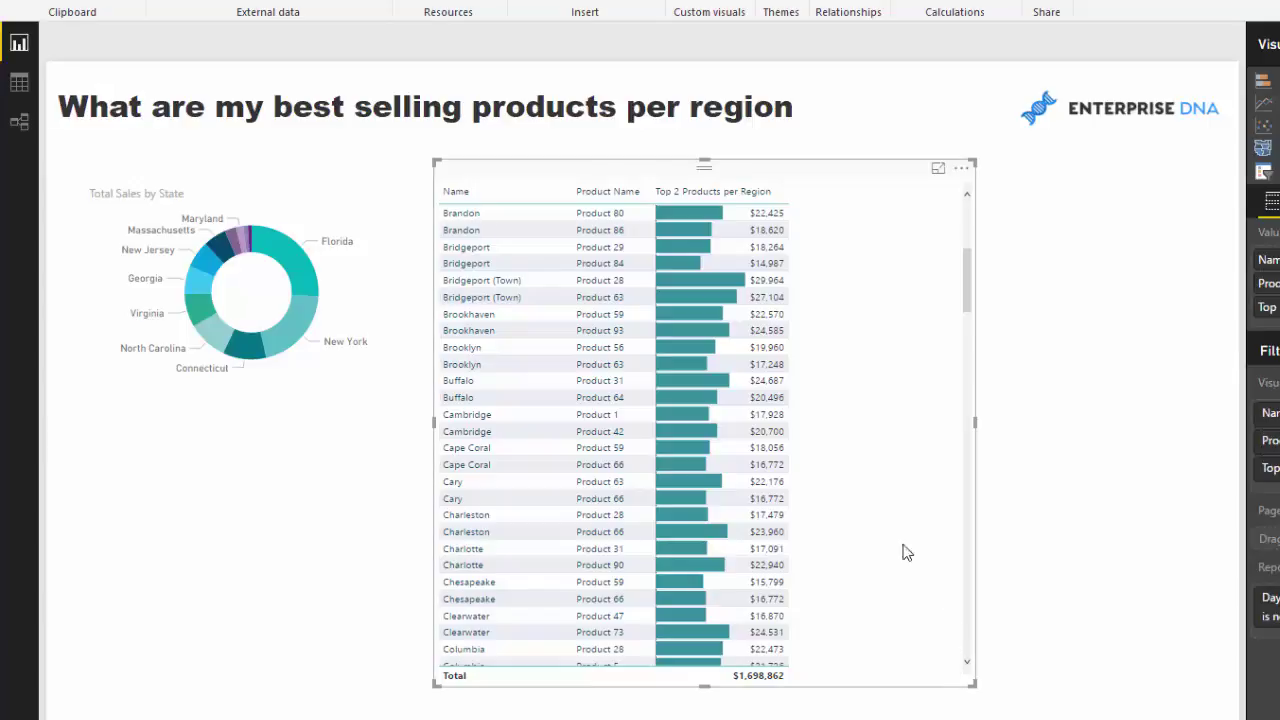
drag(972, 690, 818, 716)
drag(652, 183, 616, 183)
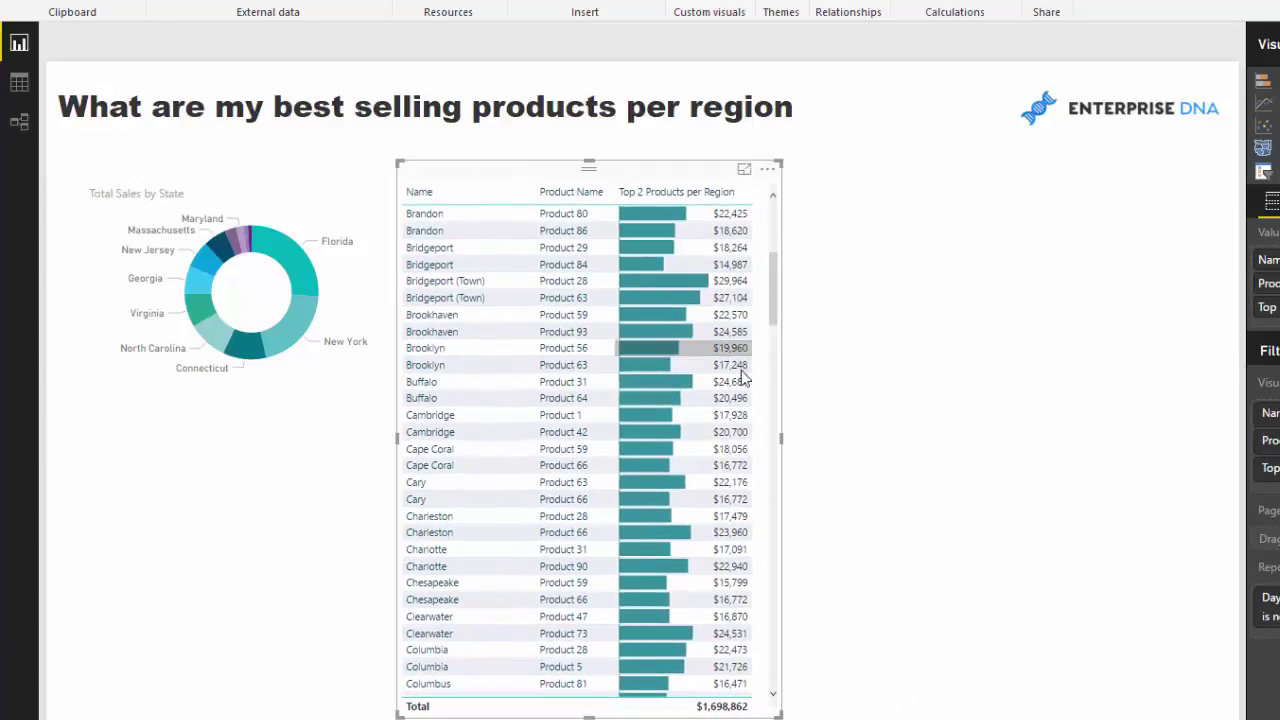
drag(782, 439, 797, 436)
click(805, 434)
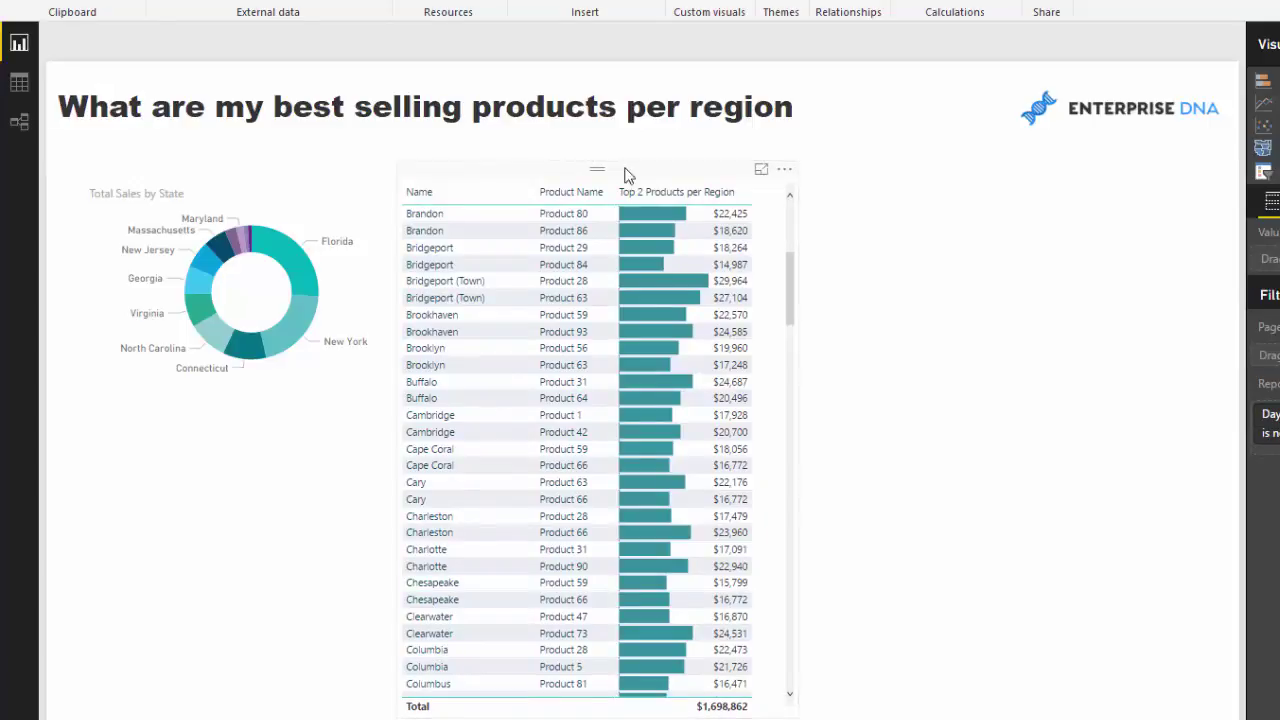
Duplicate the table with Ctrl+C/Ctrl+V and place the copy on the page's right side.
click(617, 173)
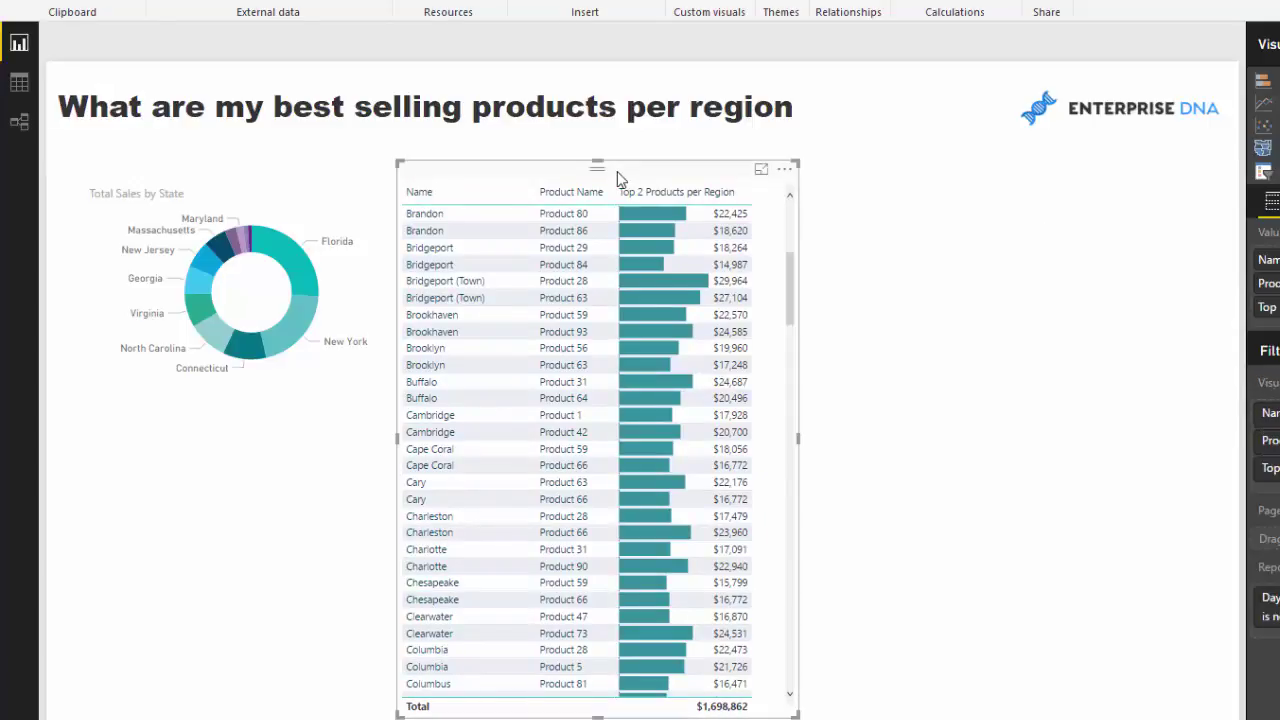
key(ctrl+c)
key(ctrl+v)
drag(634, 177, 1049, 173)
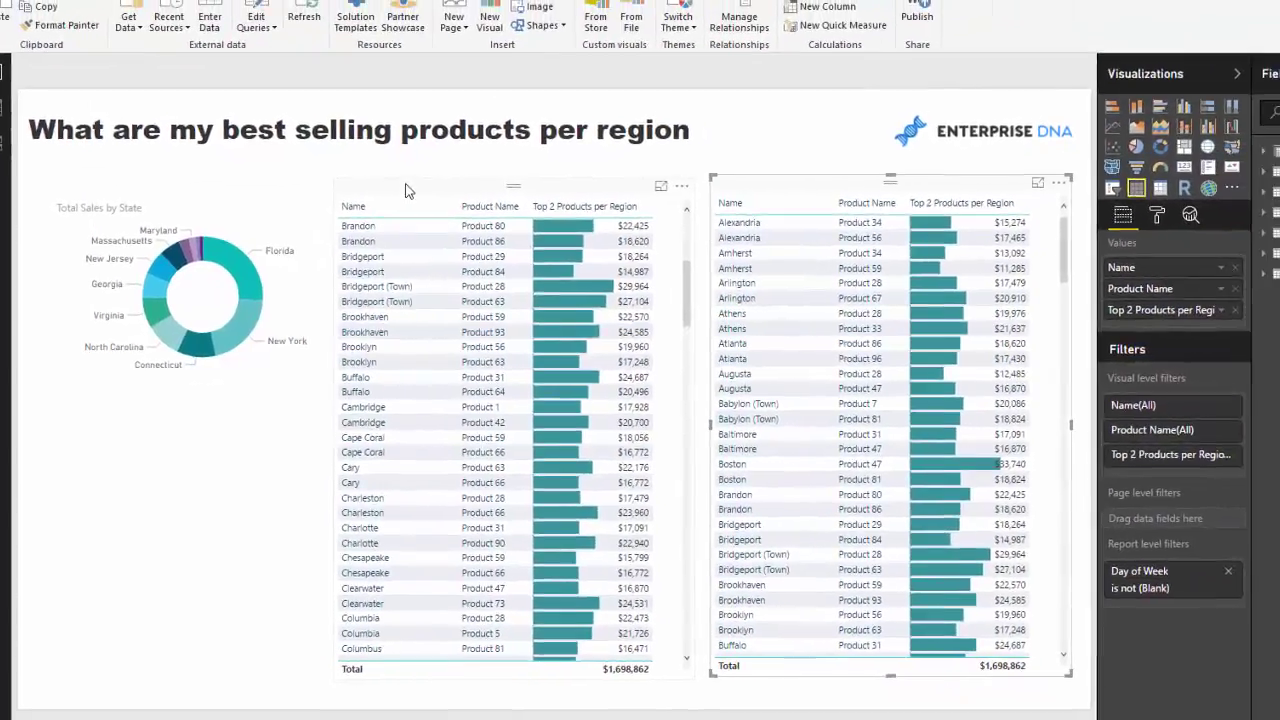
drag(796, 193, 783, 193)
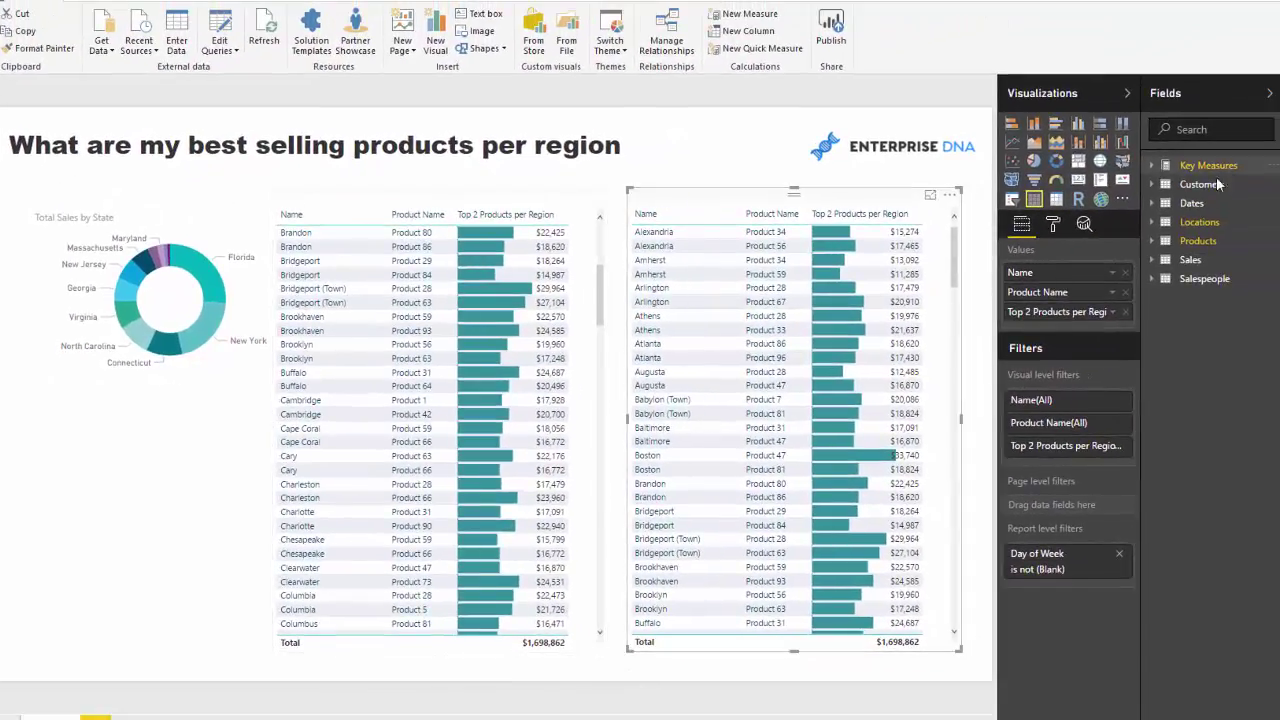
In the copied table, swap the Top 2 Products per Region measure for Total Sales and review the rows.
click(1206, 165)
click(1170, 203)
drag(1200, 272, 1088, 305)
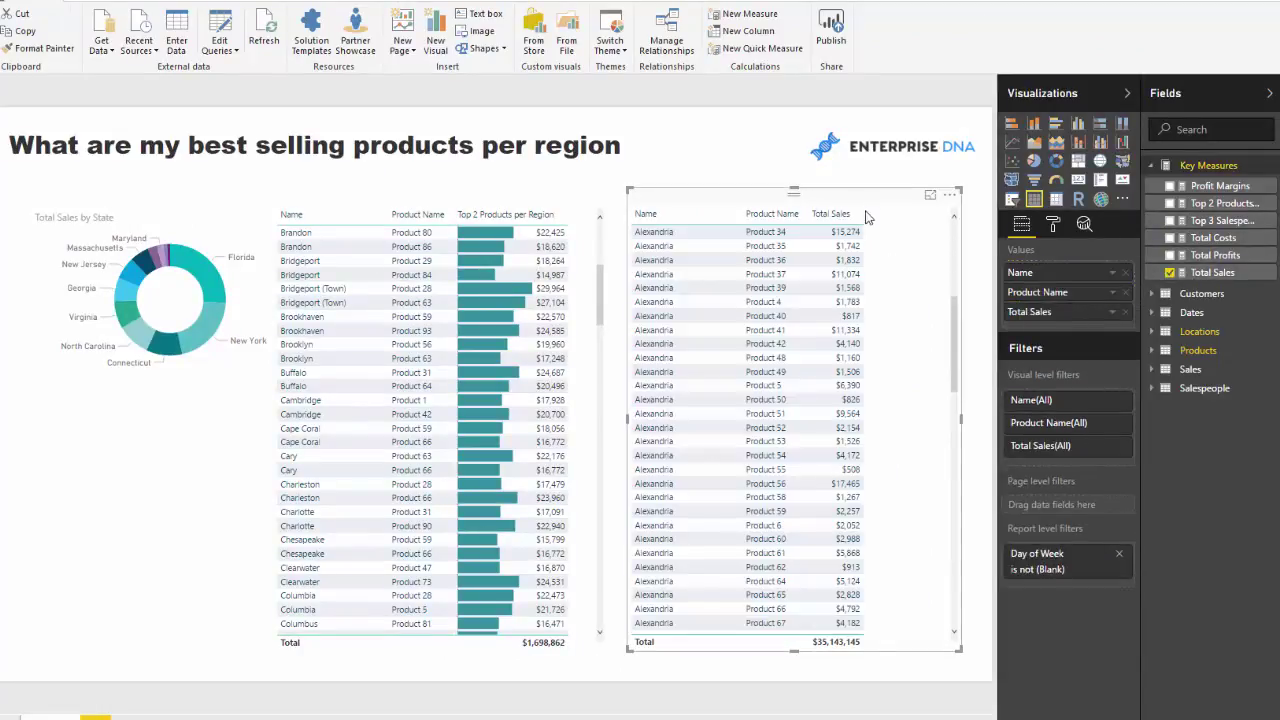
drag(866, 214, 886, 214)
scroll(689, 262, down, 1)
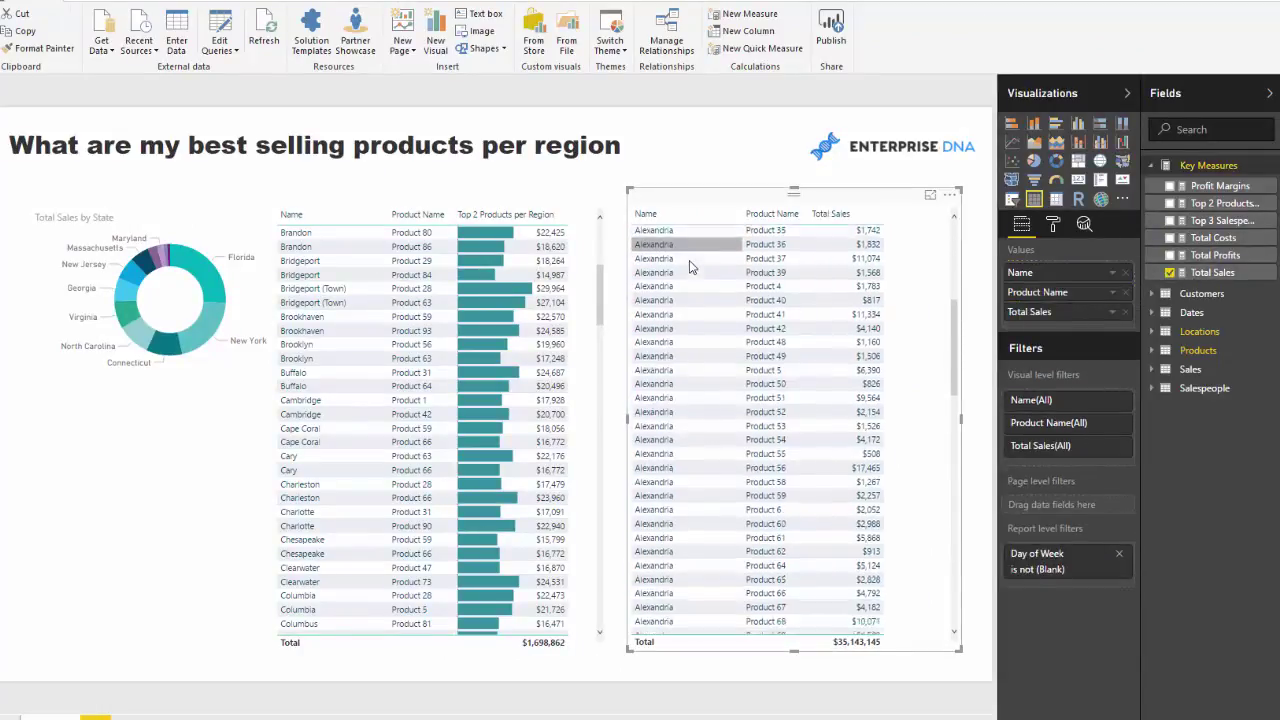
scroll(689, 262, down, 10)
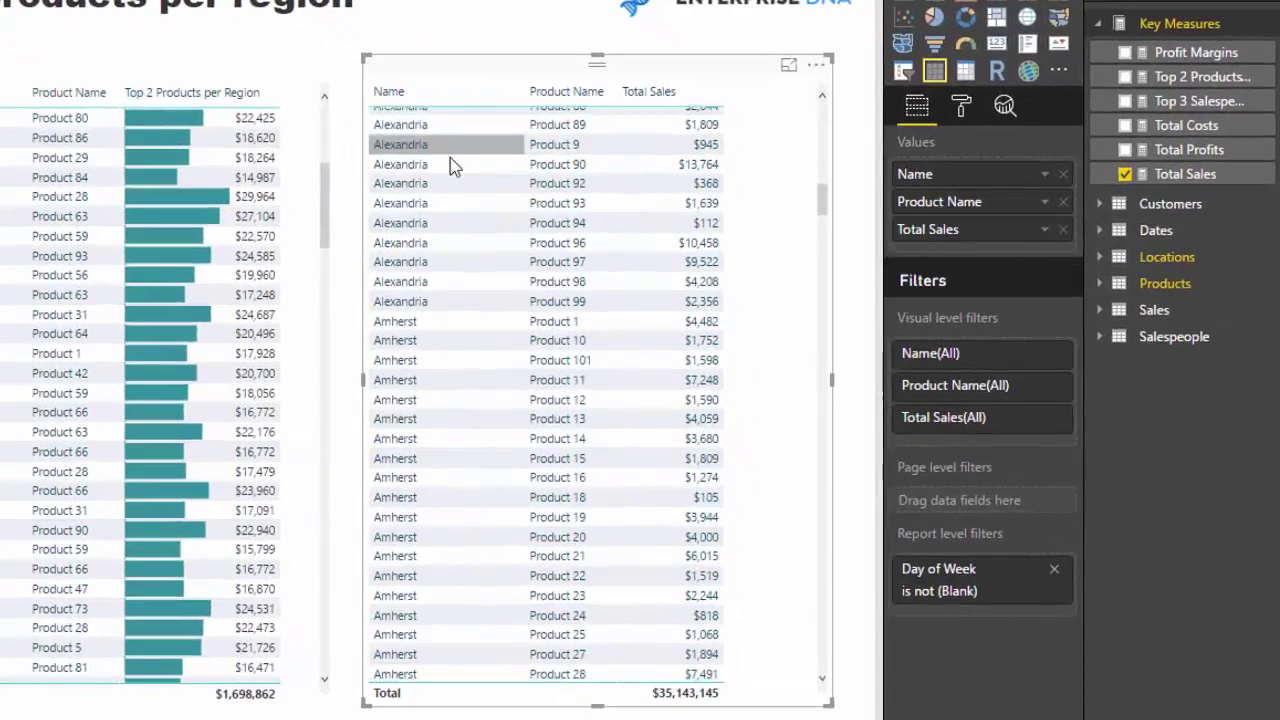
scroll(450, 165, down, 15)
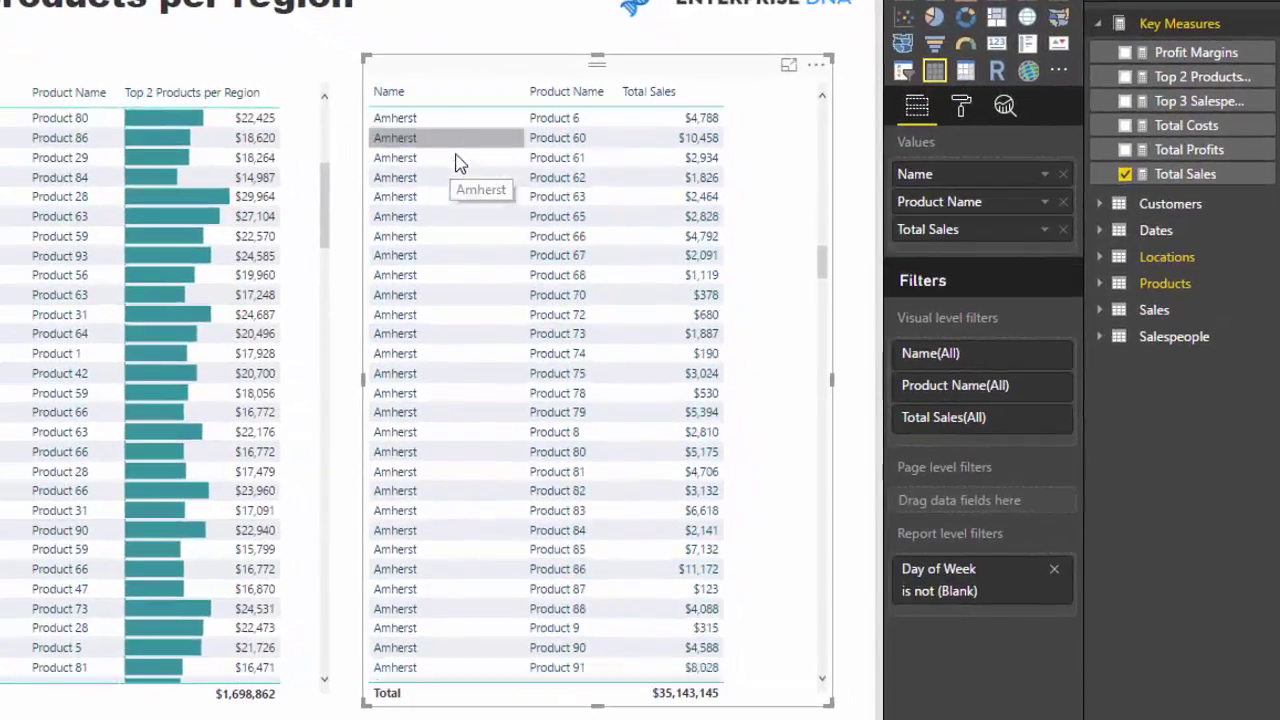
scroll(455, 163, down, 20)
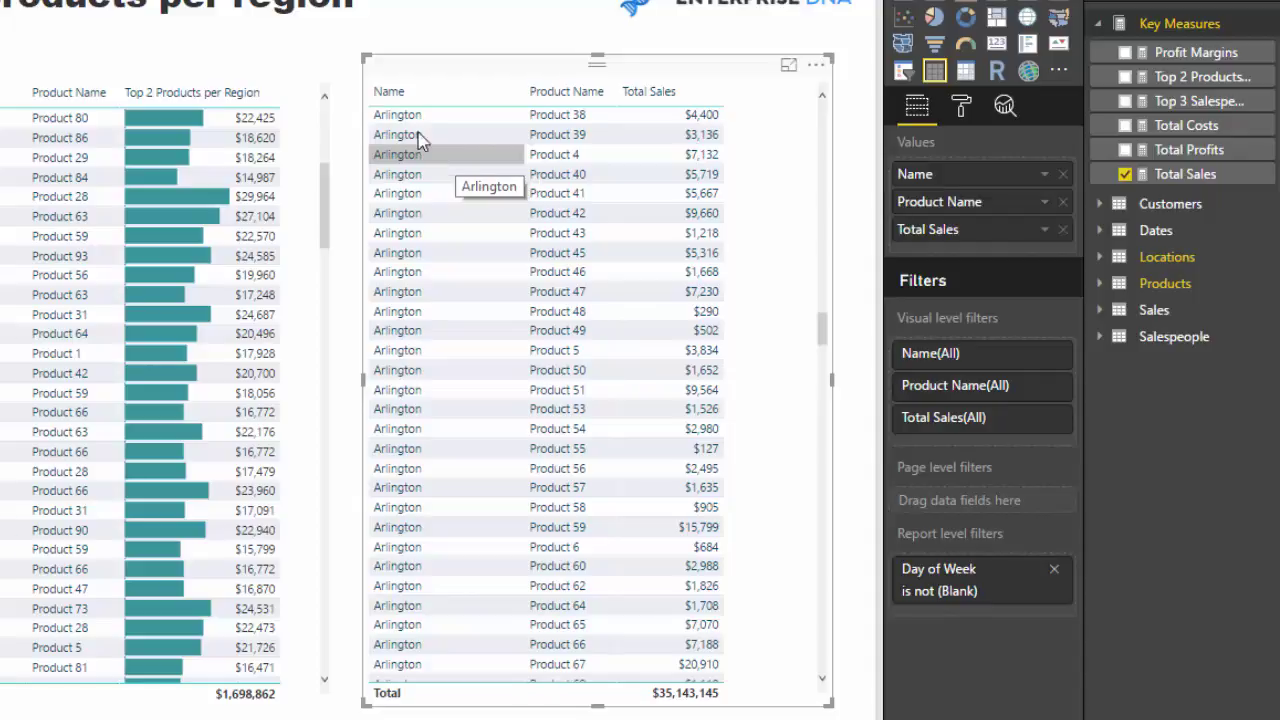
click(203, 76)
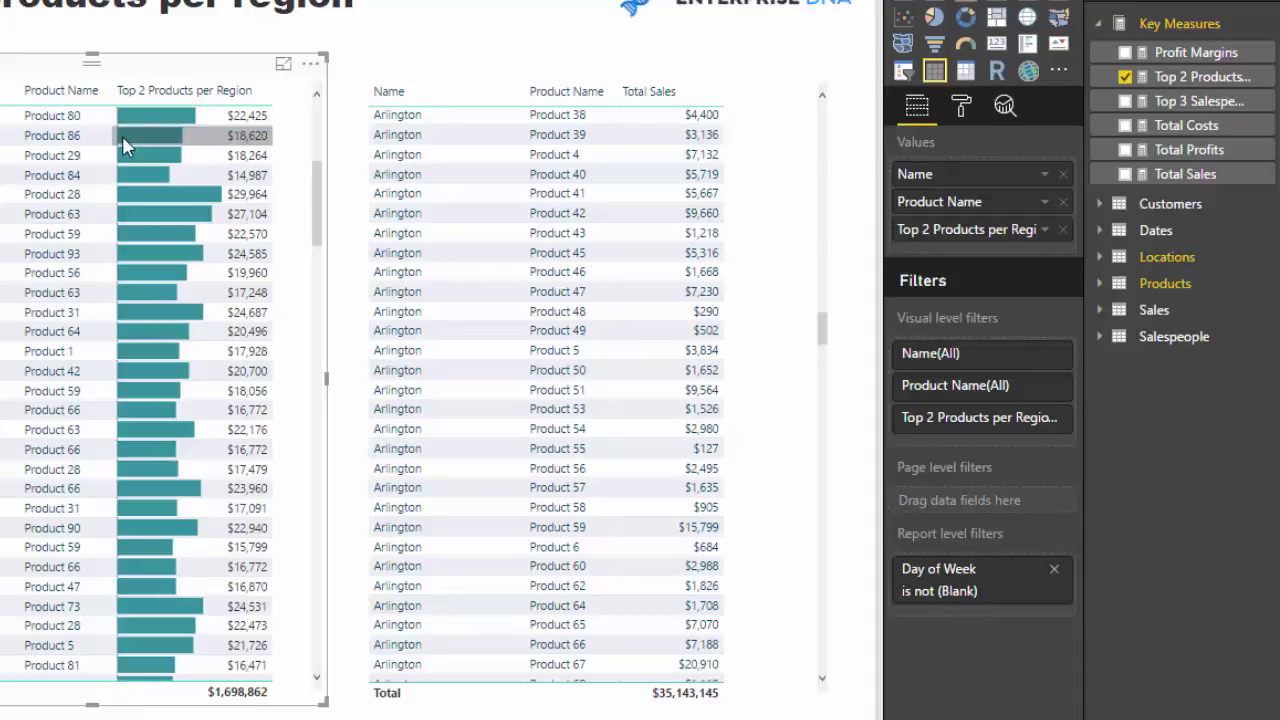
Drag the Top 2 Products table's left resize handle inward a little.
mouse_move(122, 138)
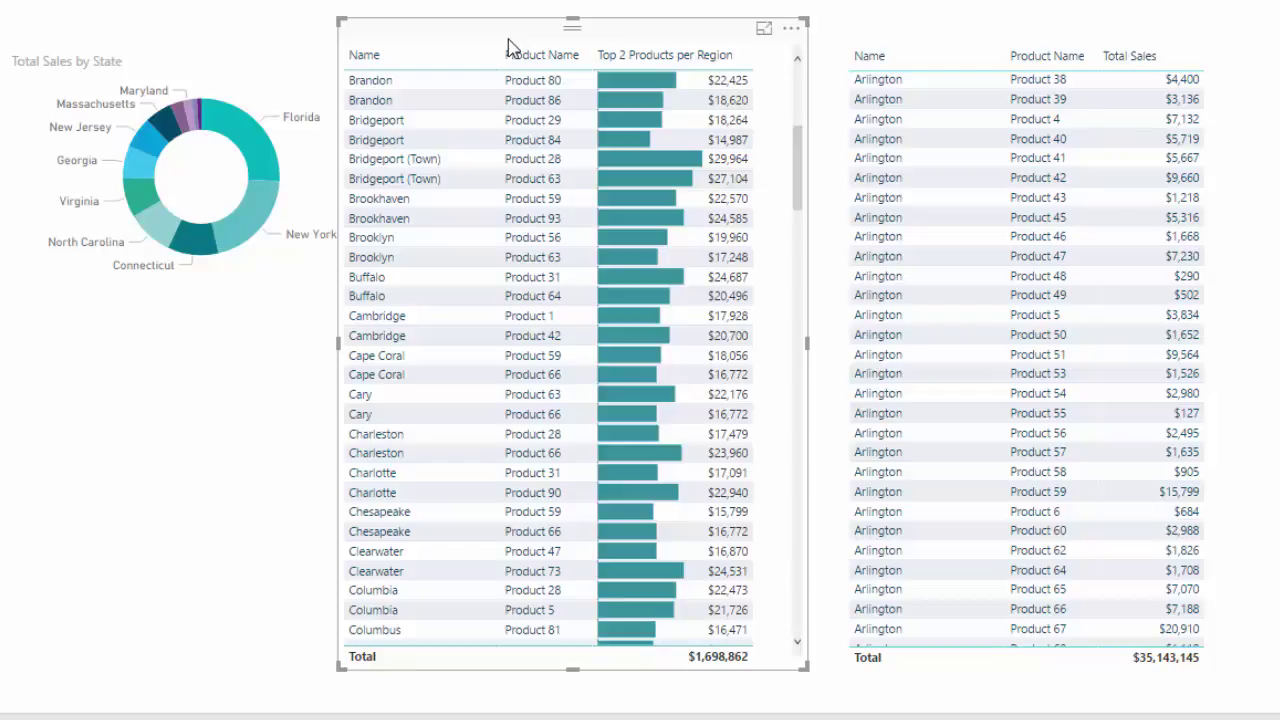
drag(353, 20, 370, 22)
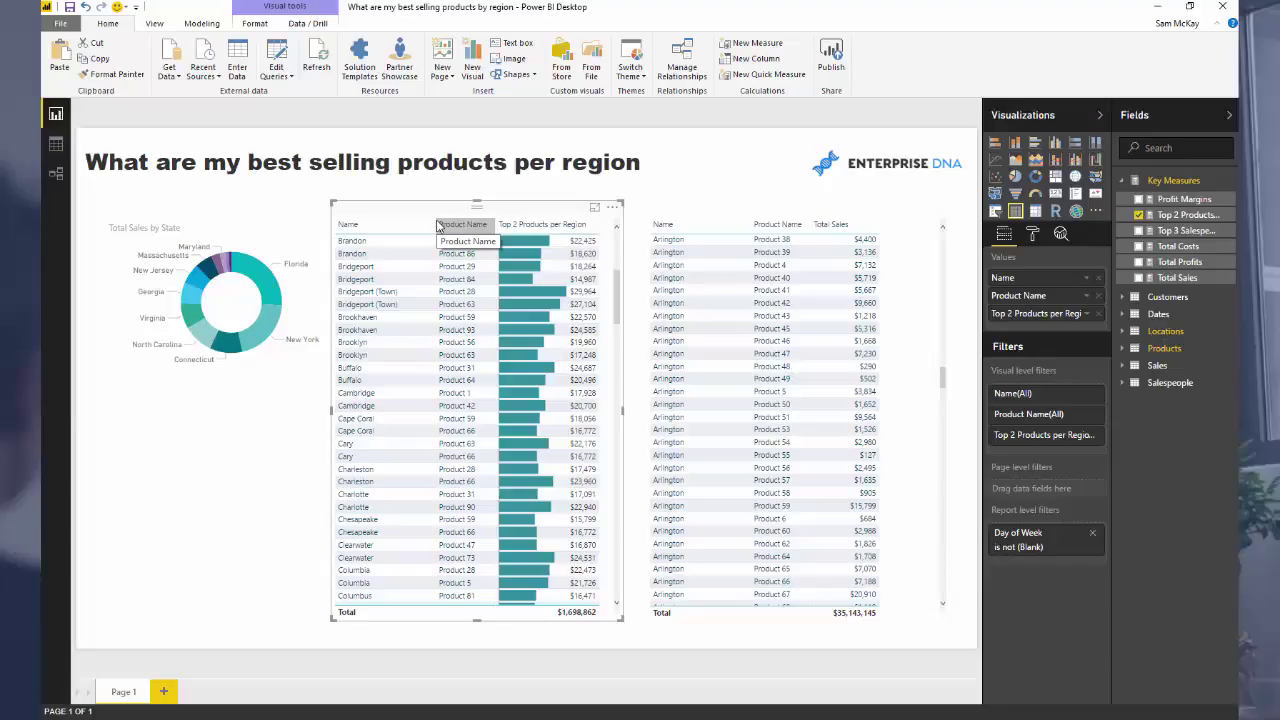
Filter both tables to Connecticut via the donut chart and sort the top-2 table by Product Name.
click(278, 293)
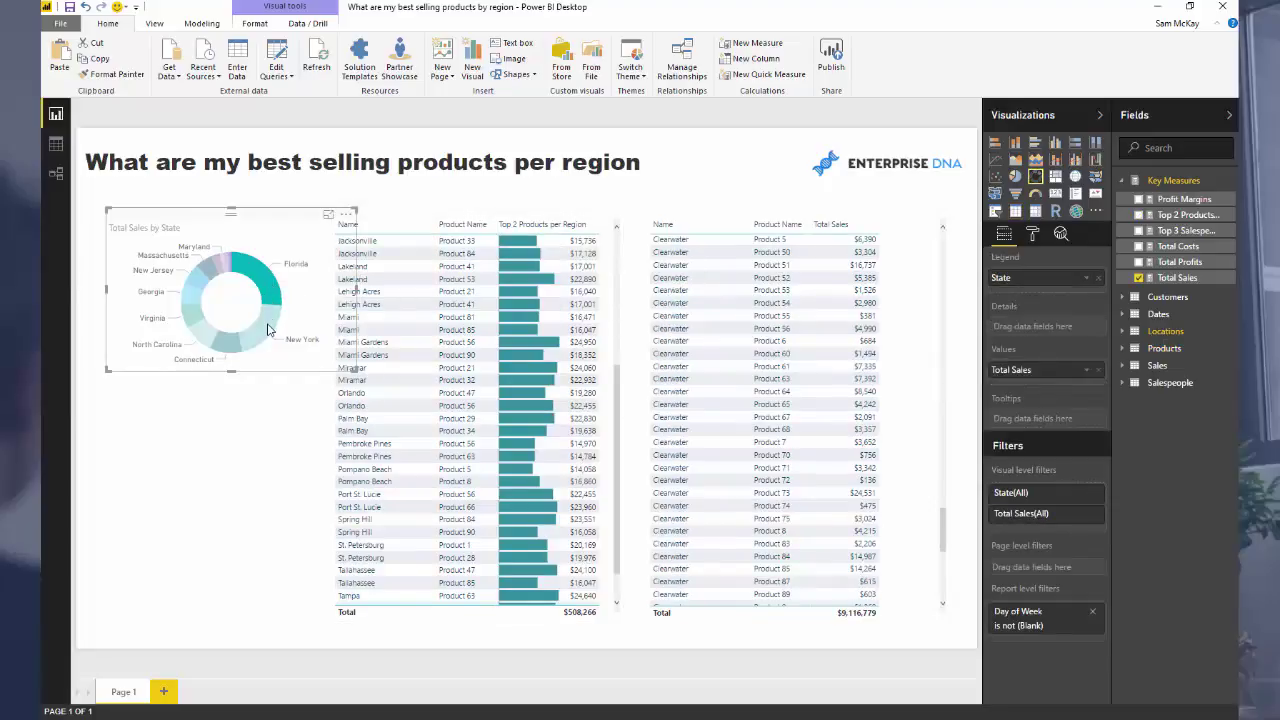
click(267, 330)
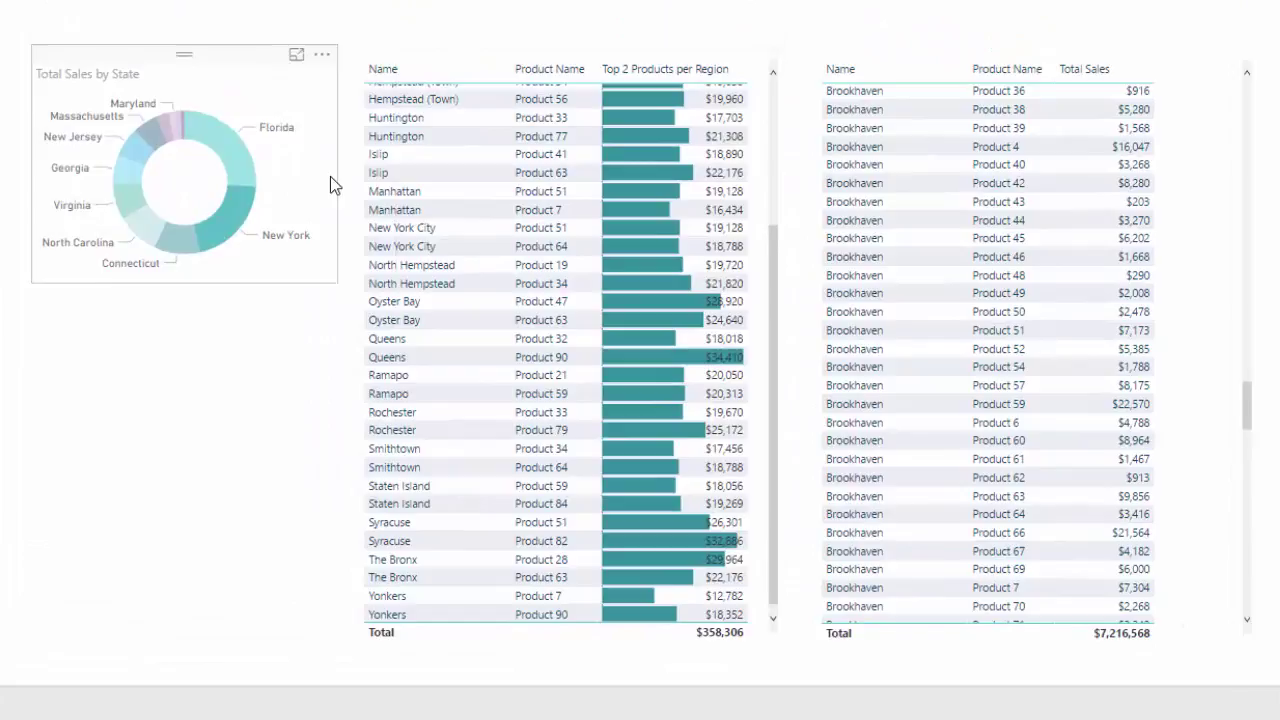
click(162, 240)
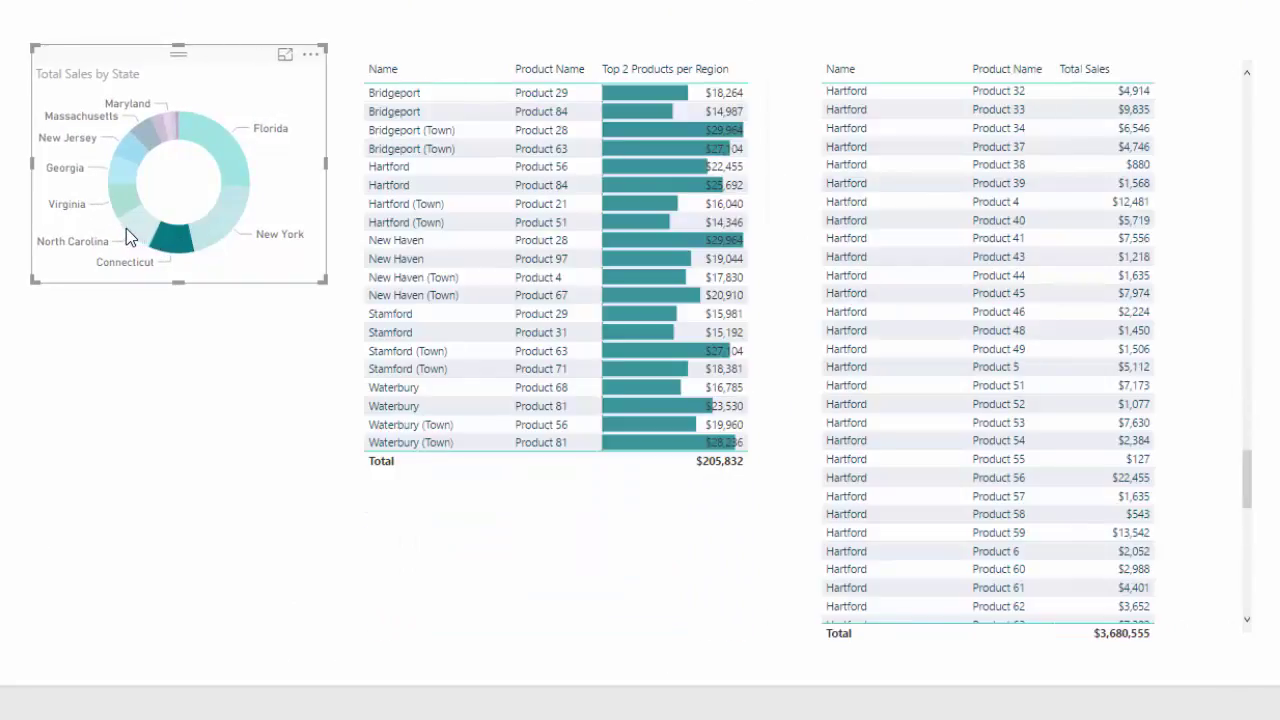
click(130, 231)
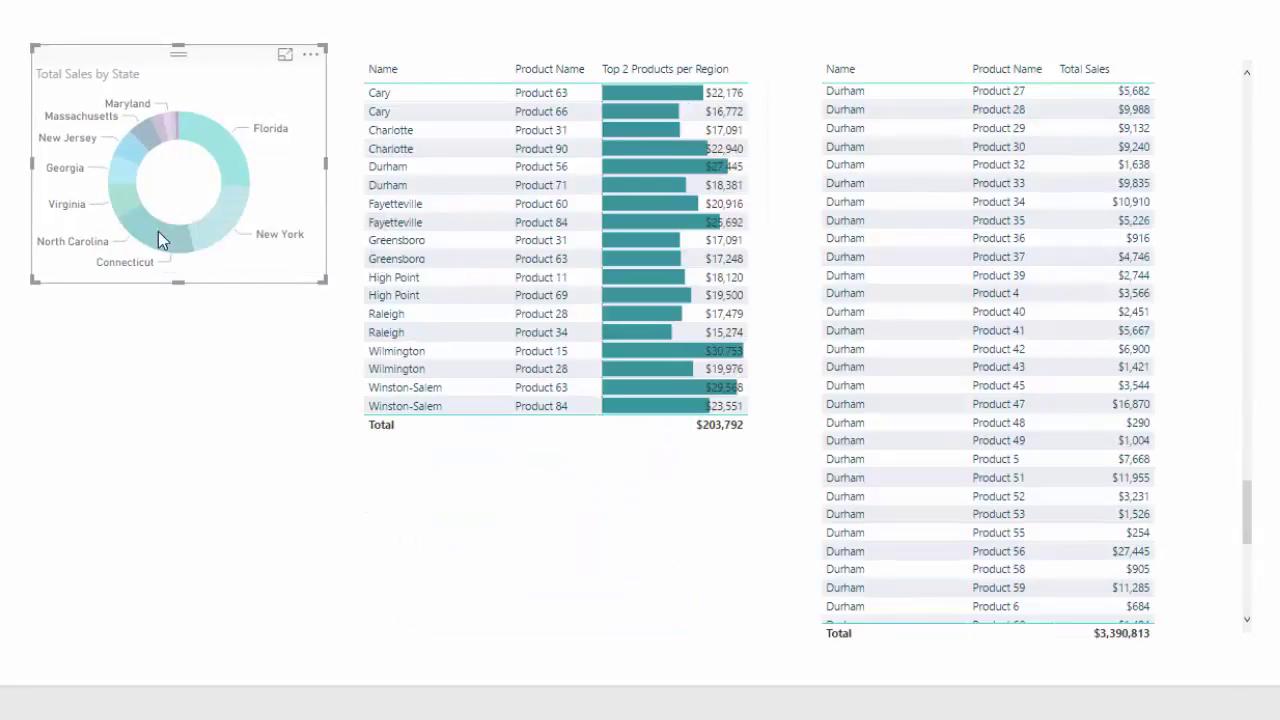
click(168, 236)
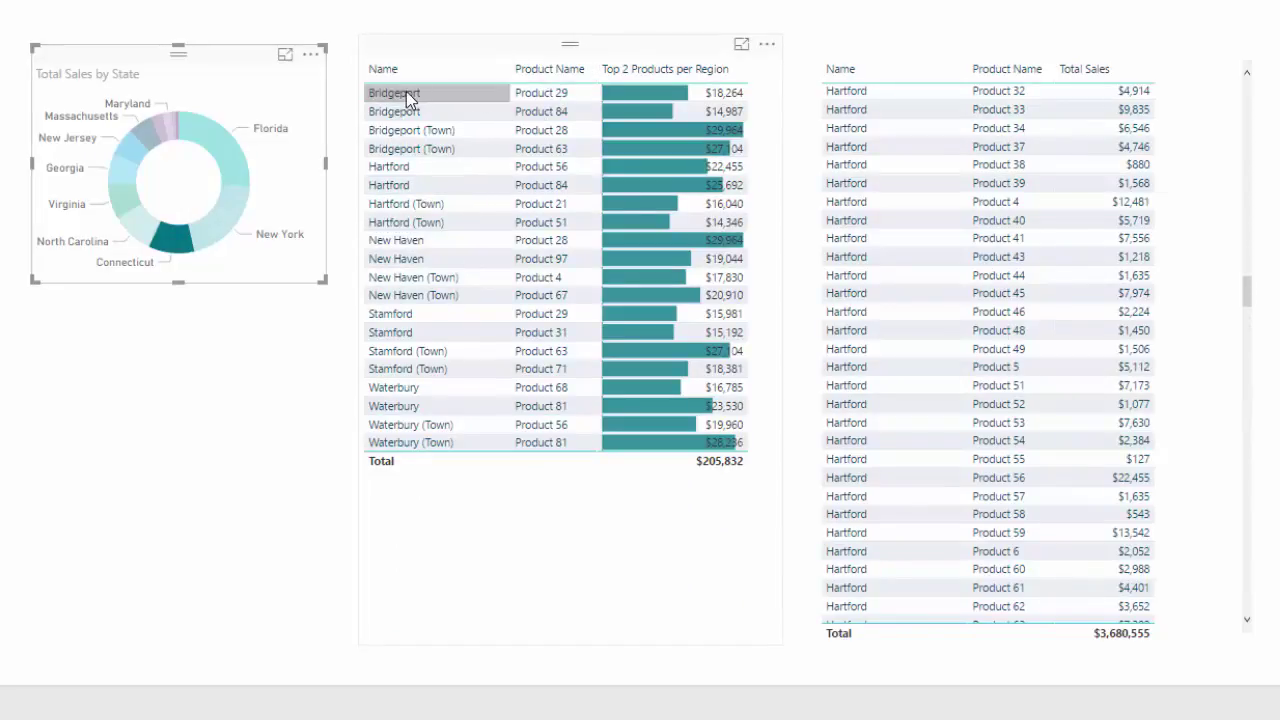
click(562, 72)
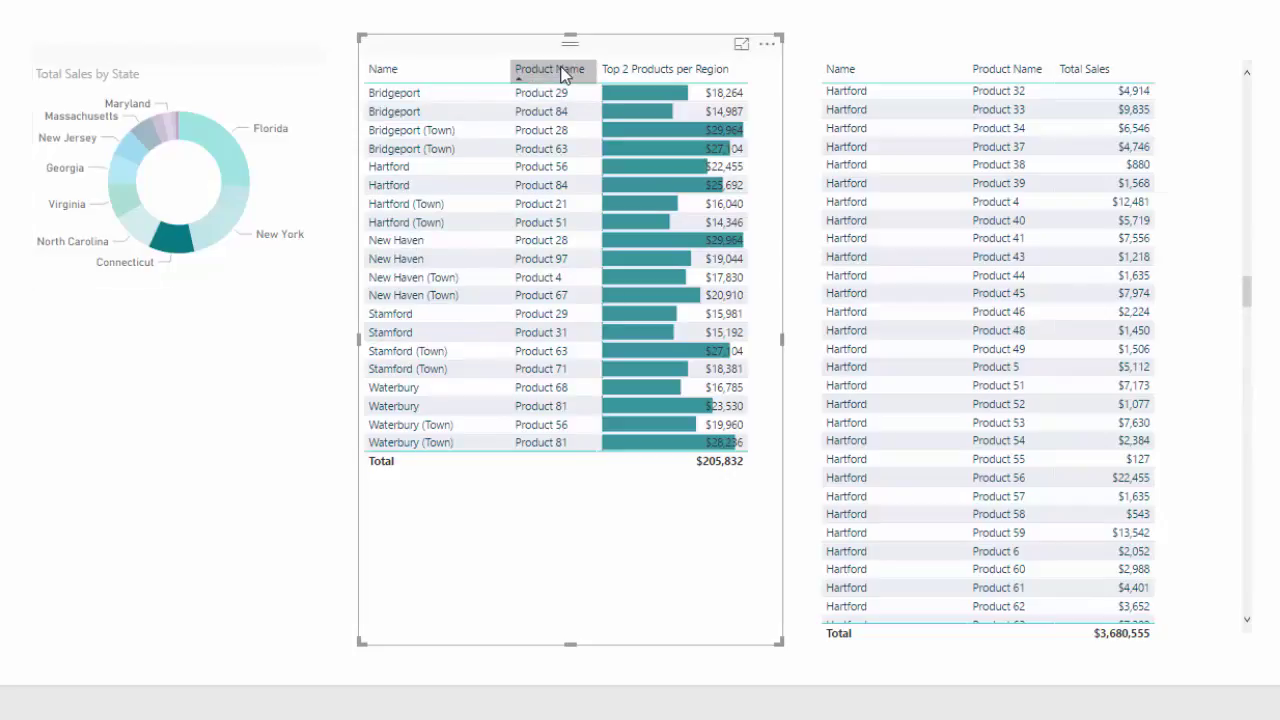
click(562, 72)
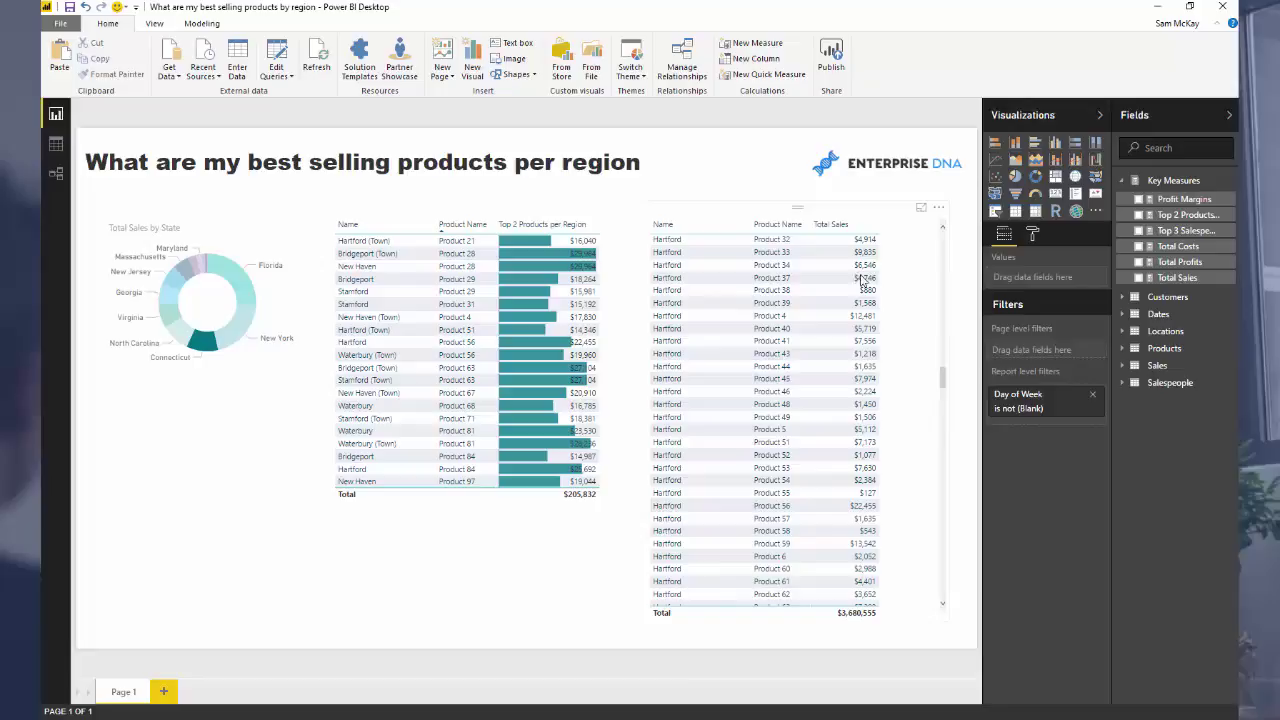
Move the finished reference report window out of the way.
mouse_move(443, 716)
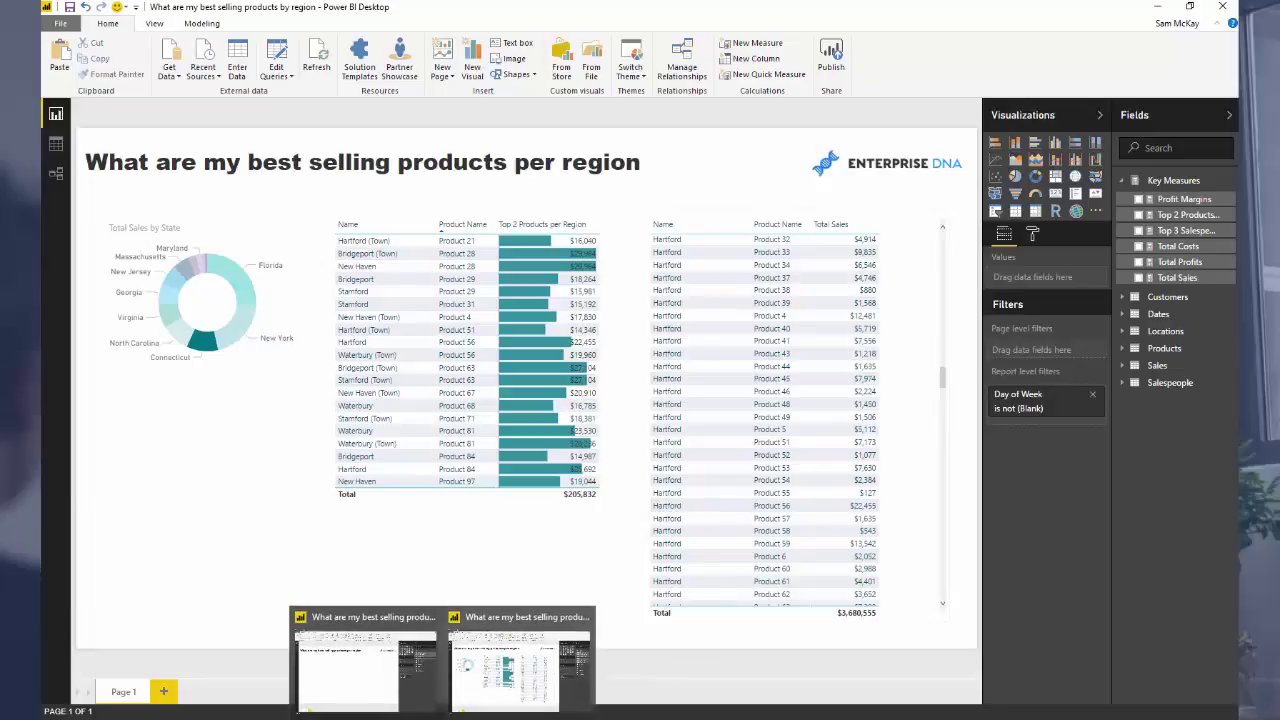
mouse_move(385, 680)
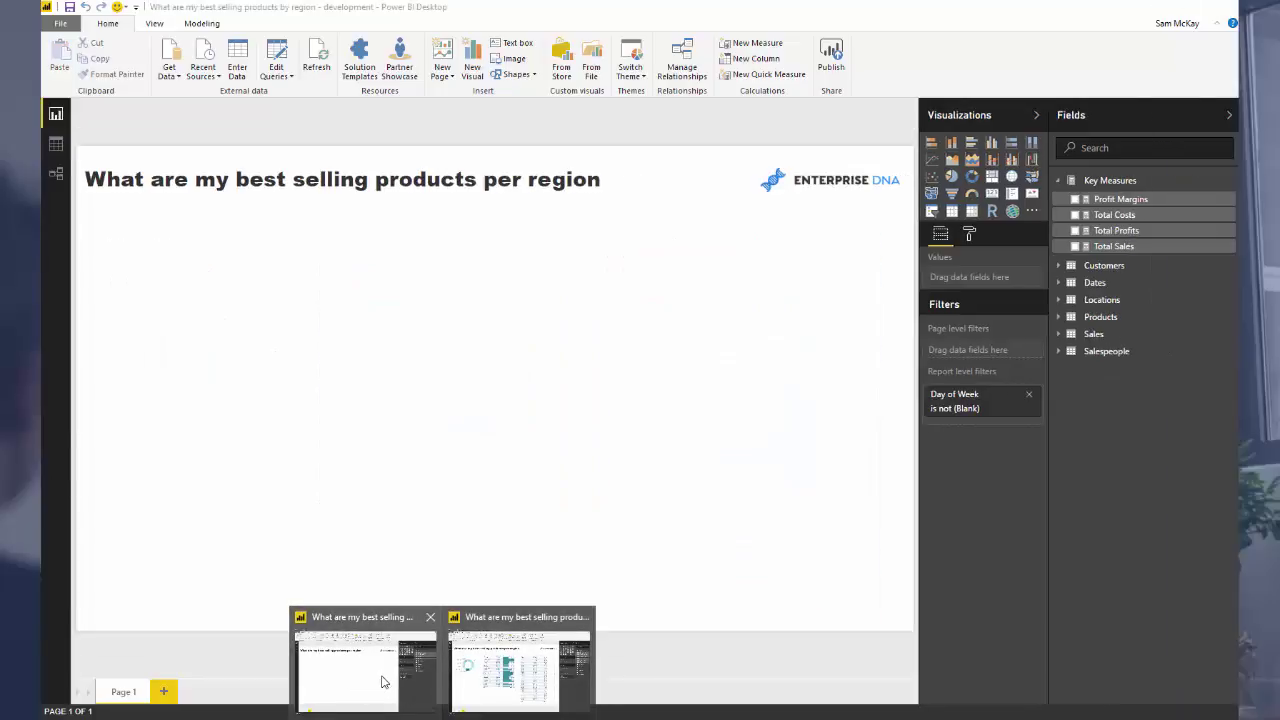
click(520, 670)
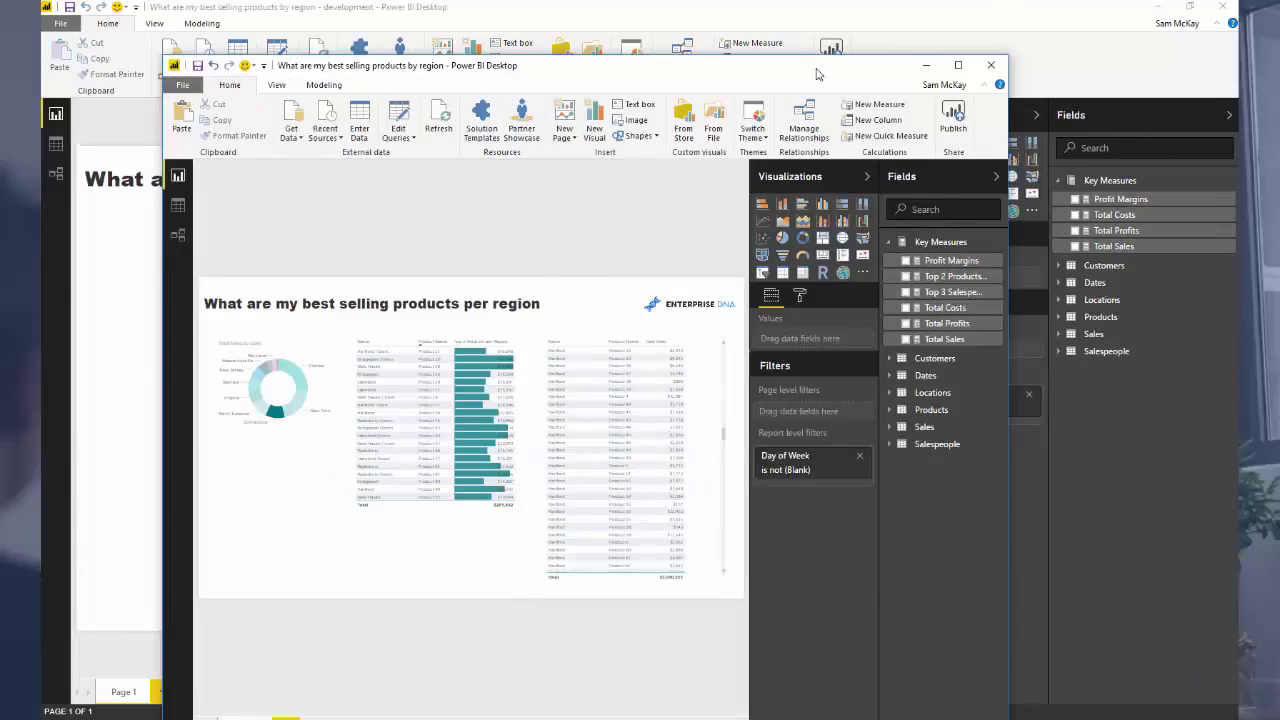
drag(230, 51, 1232, 62)
click(1218, 716)
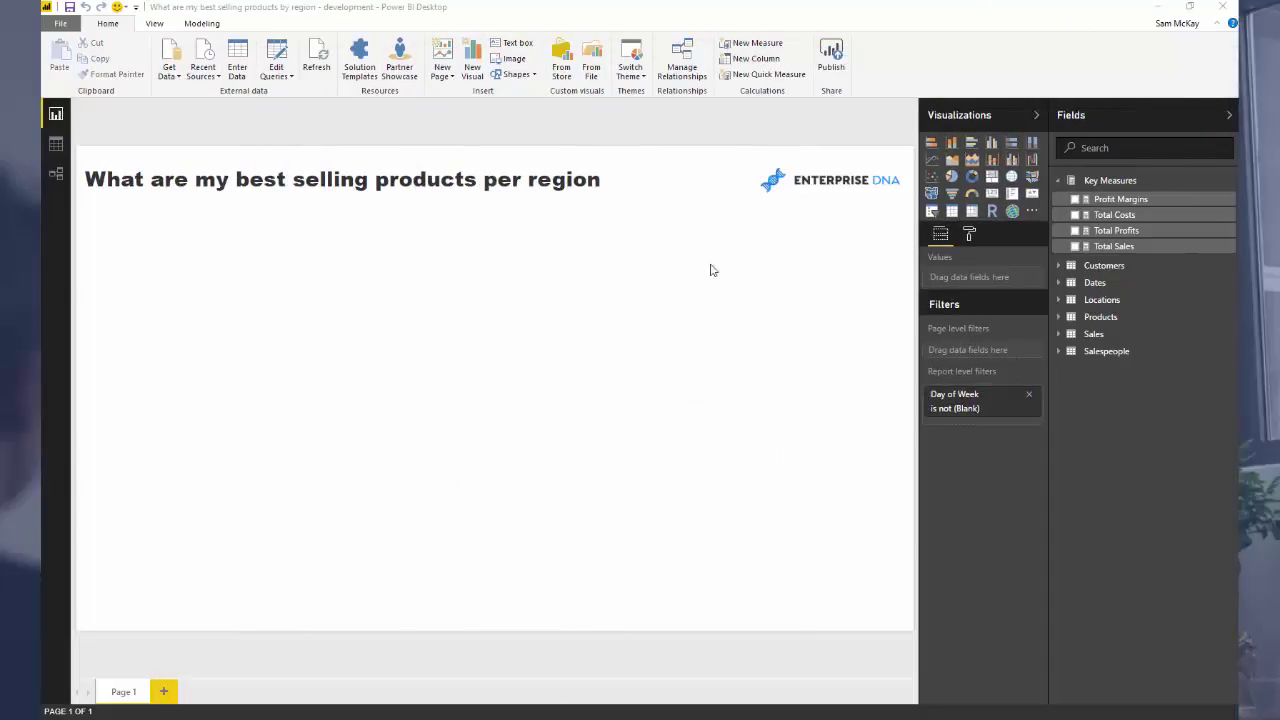
Create a State Code map with bubbles sized by Total Sales at the page's left.
click(1112, 301)
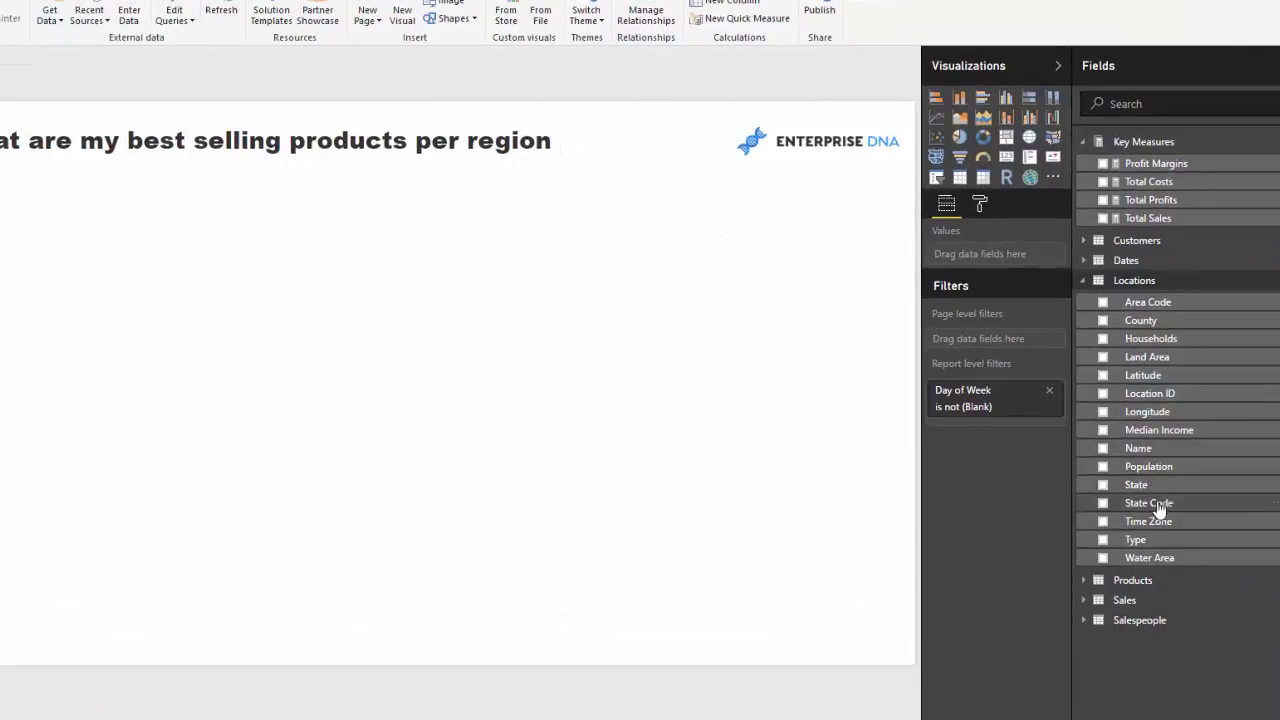
drag(1159, 507, 397, 274)
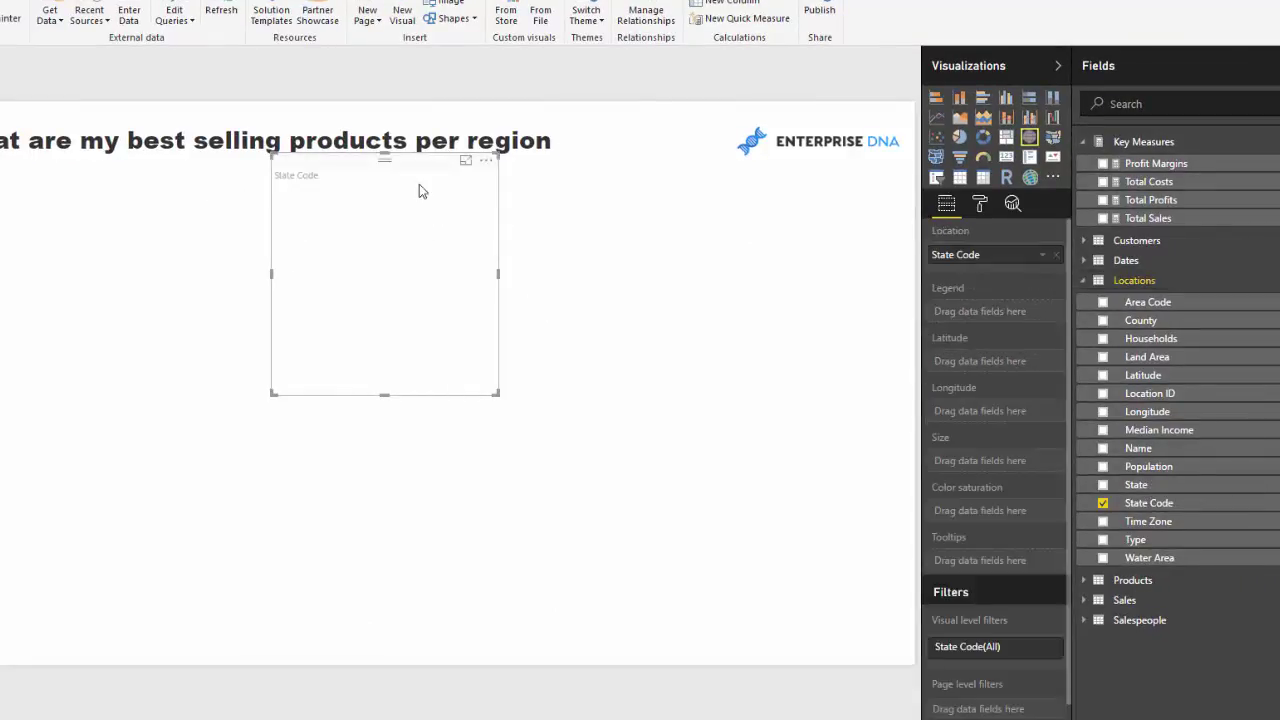
drag(419, 184, 176, 205)
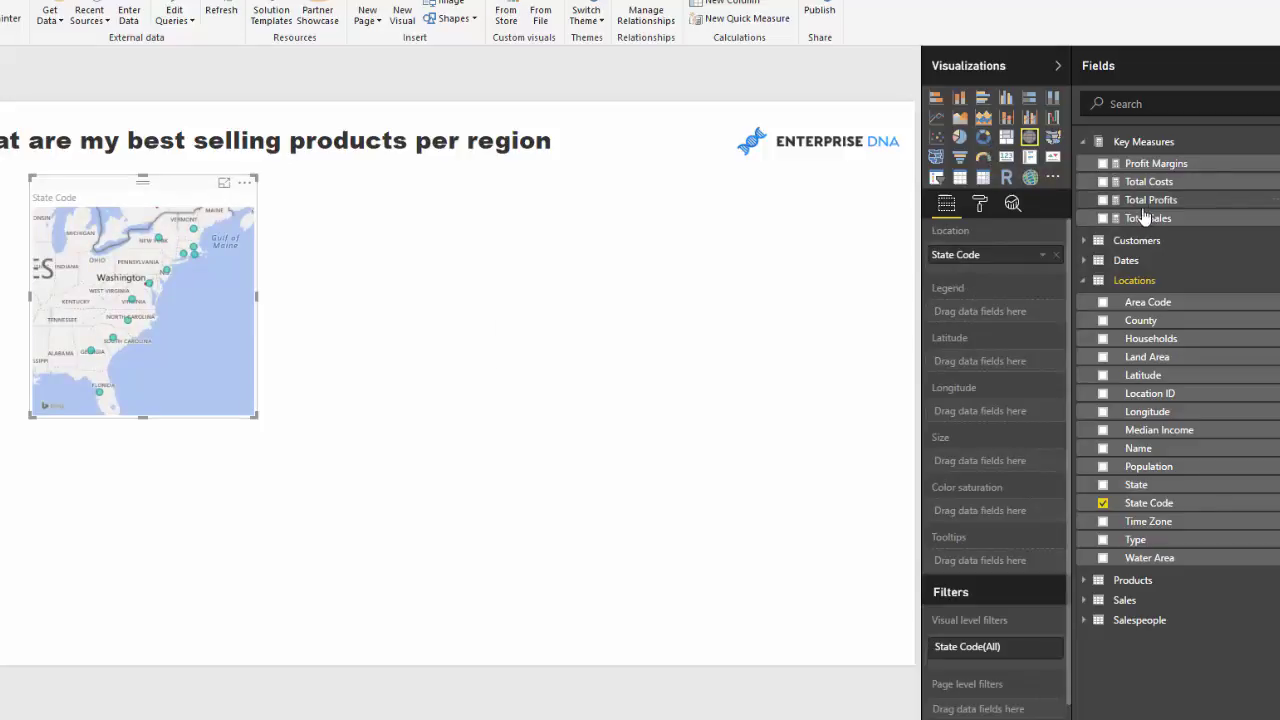
drag(1148, 218, 985, 463)
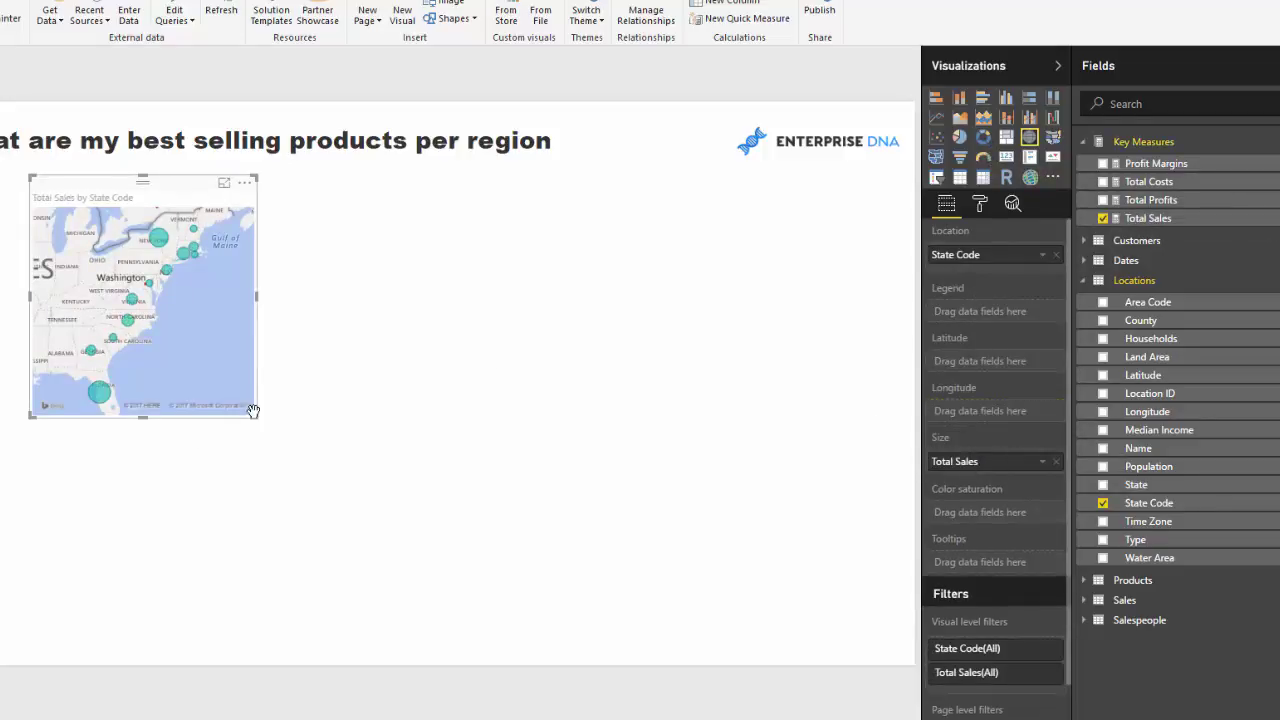
drag(258, 437, 268, 457)
drag(189, 200, 156, 205)
click(692, 350)
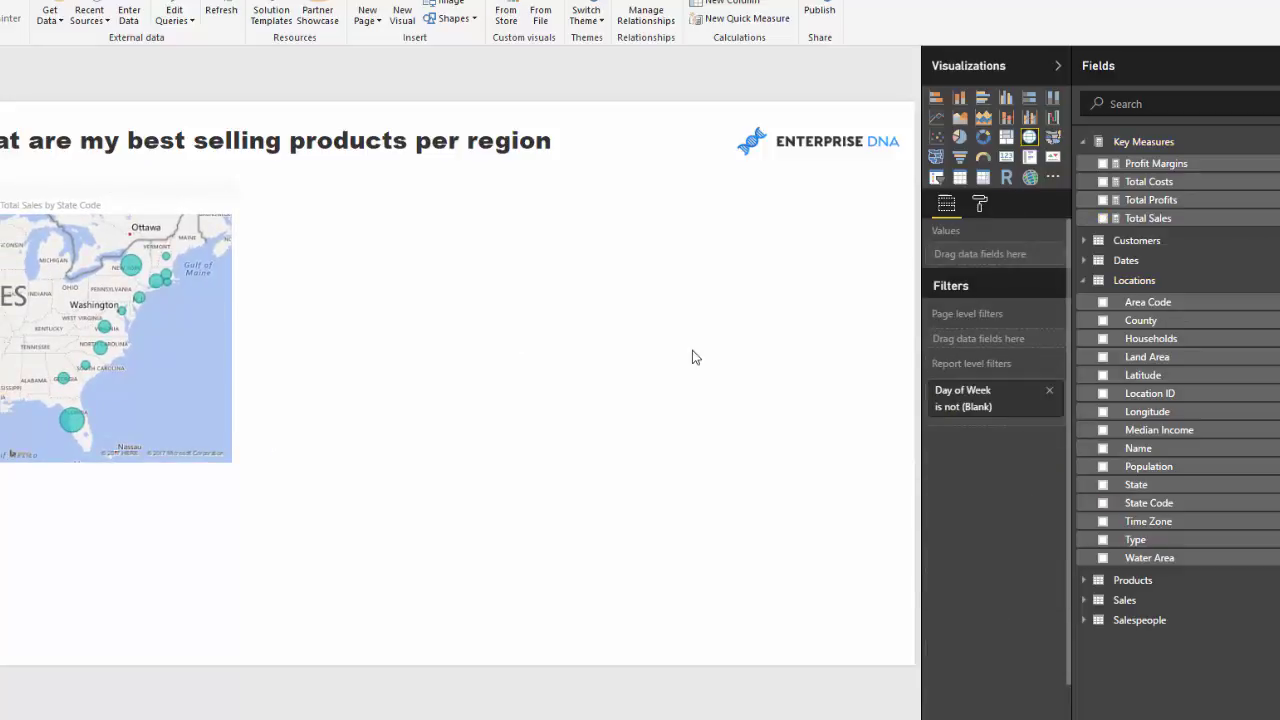
Create a table of location Names to the right of the map.
click(1133, 281)
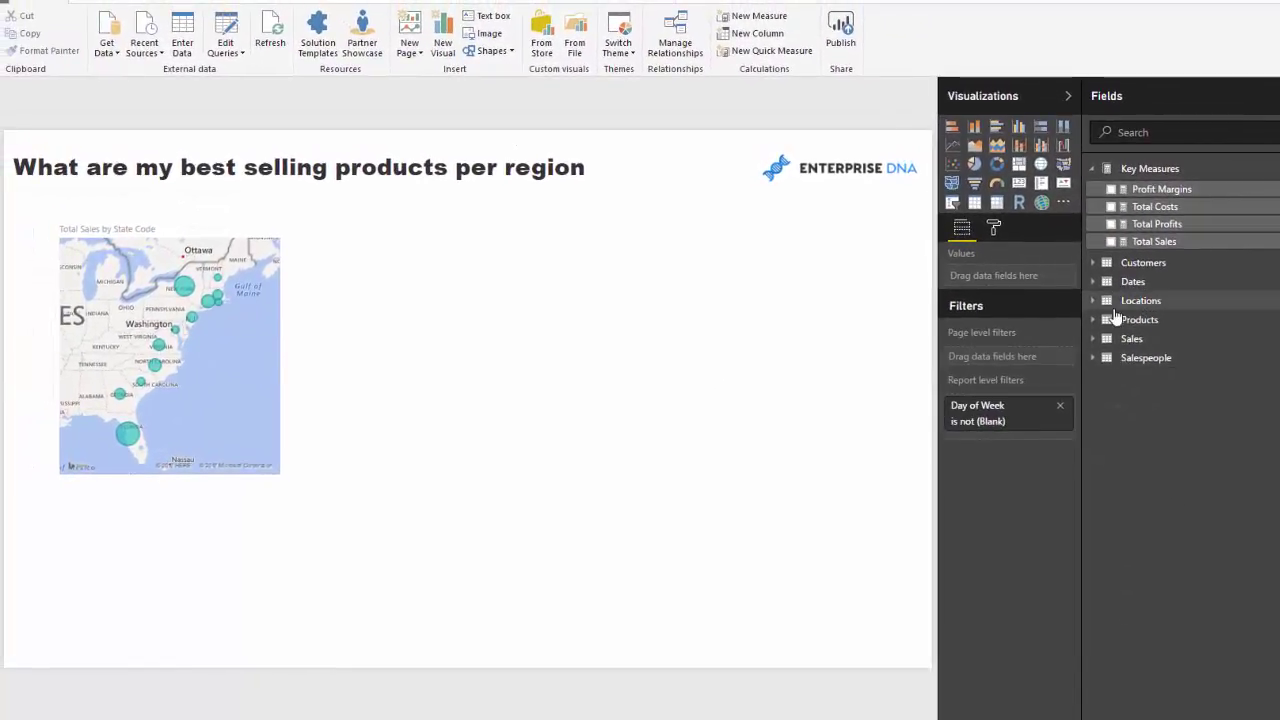
click(1123, 302)
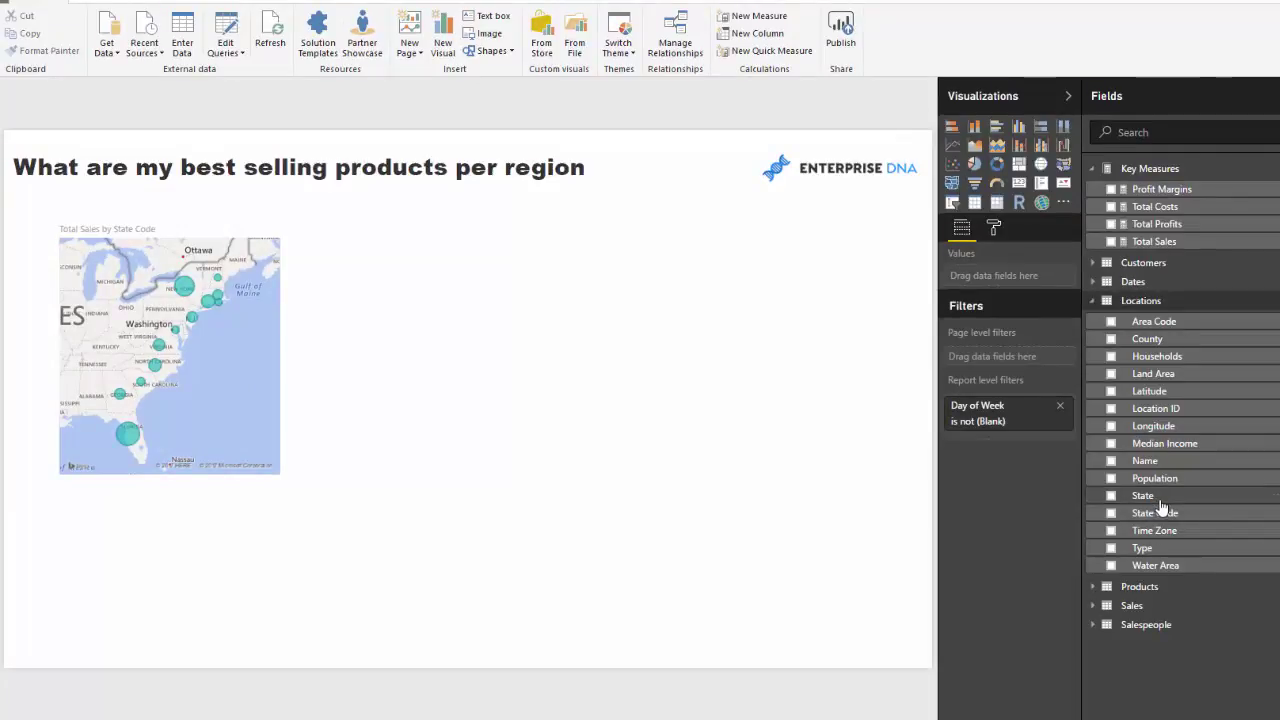
drag(1145, 460, 439, 363)
drag(487, 244, 539, 235)
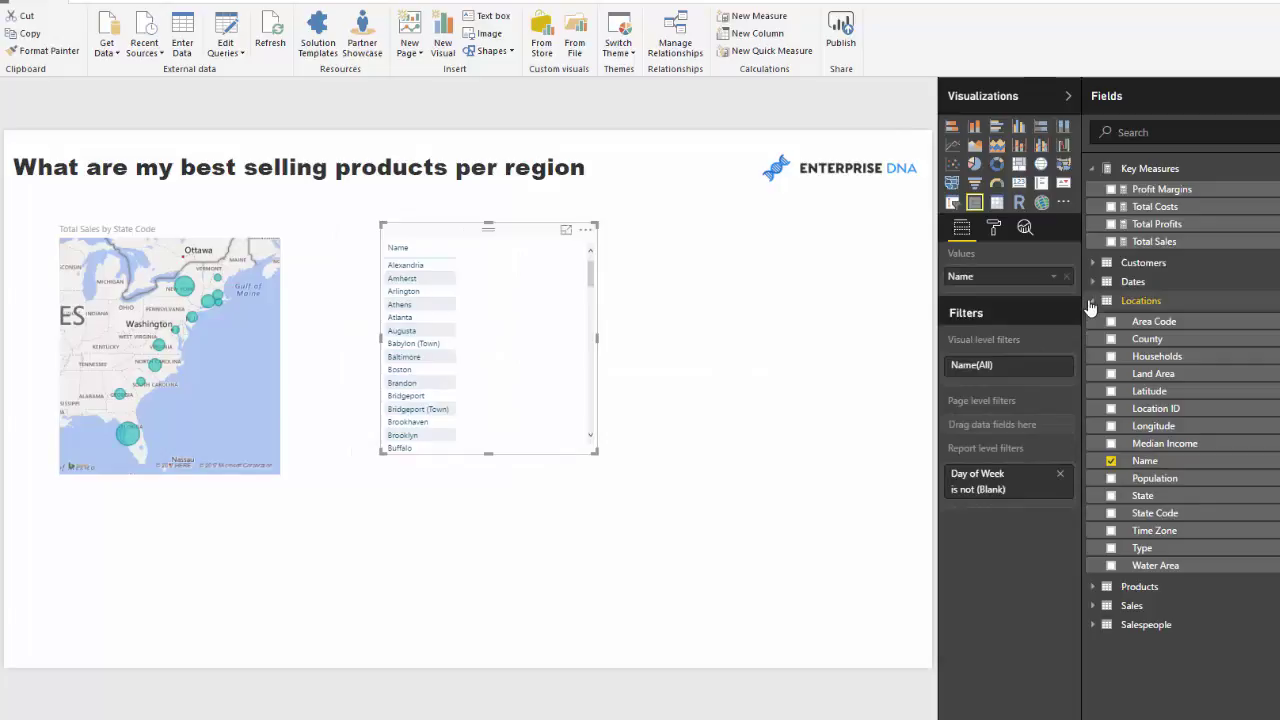
Add Product Name and Total Sales columns to the table, enlarge it, and align it beside the map.
click(1102, 302)
click(1100, 320)
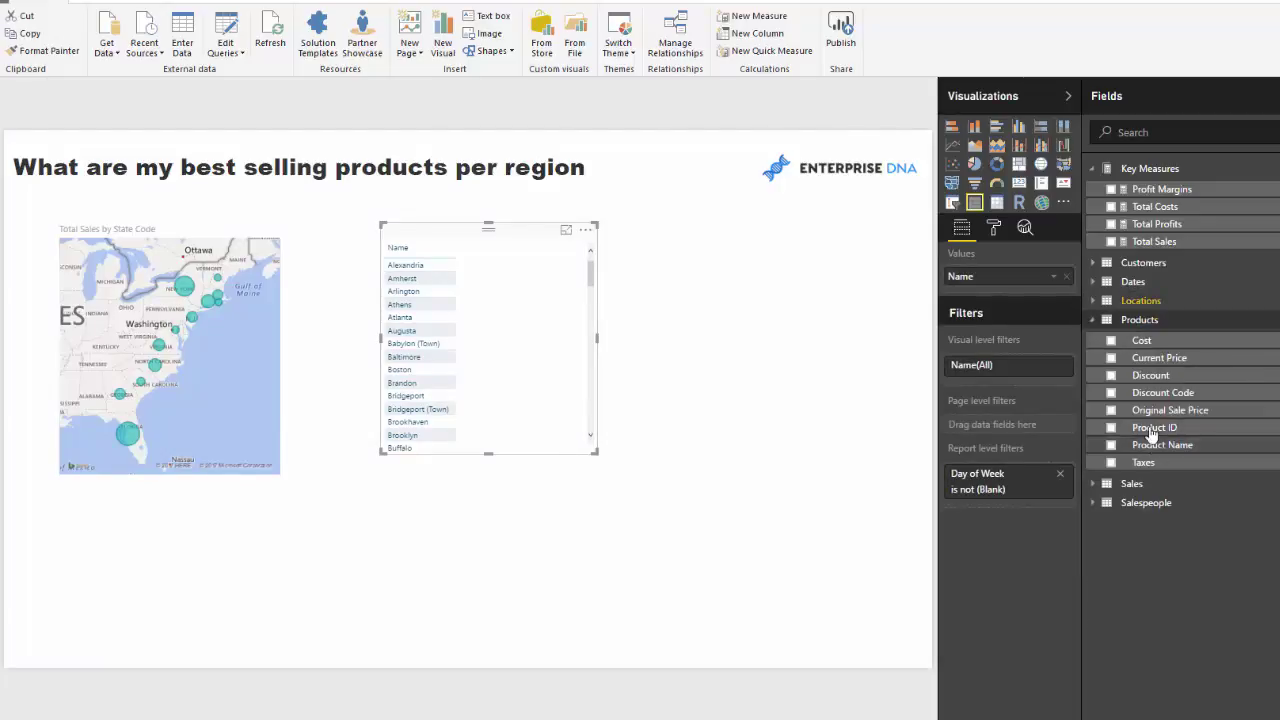
drag(1158, 445, 1000, 295)
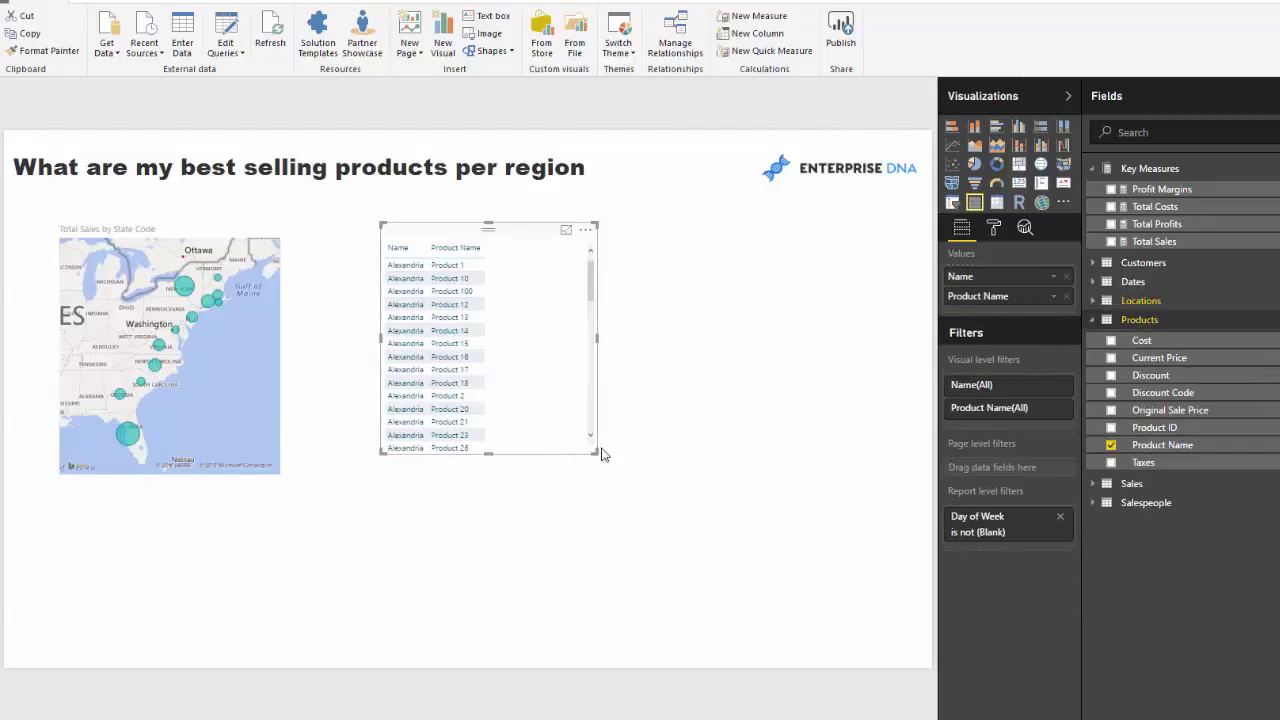
drag(594, 455, 757, 597)
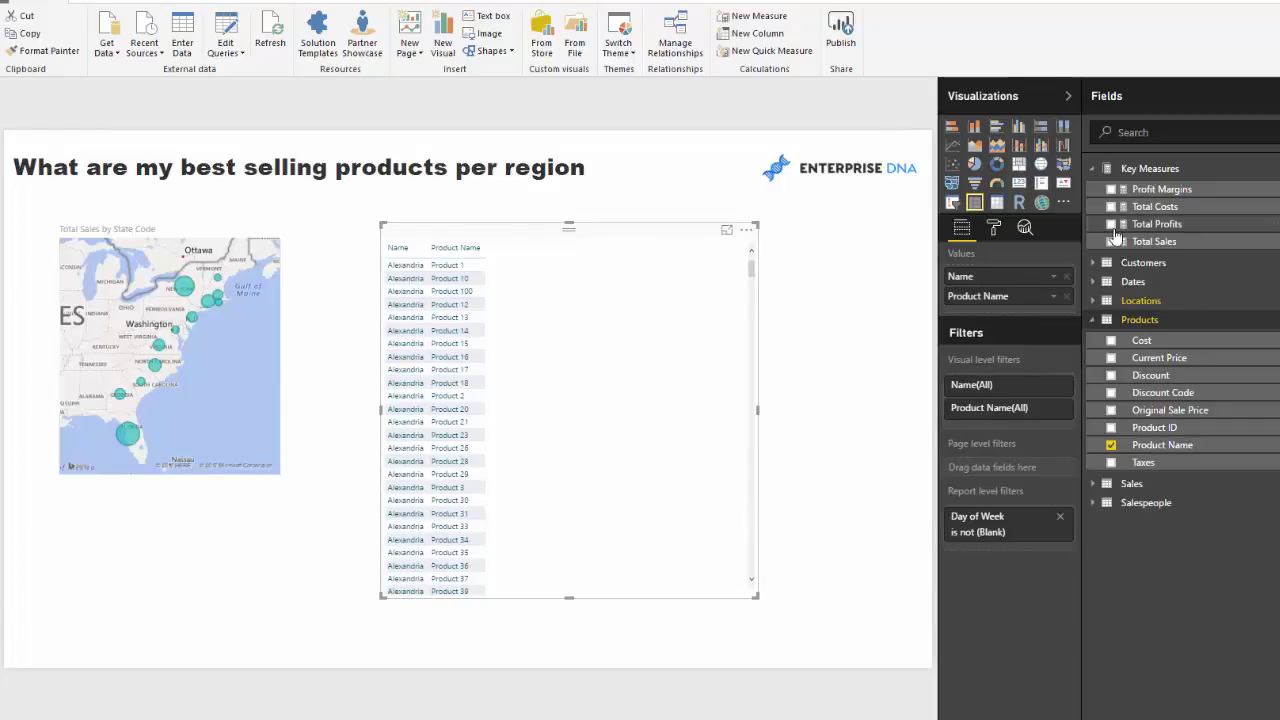
drag(1165, 245, 605, 332)
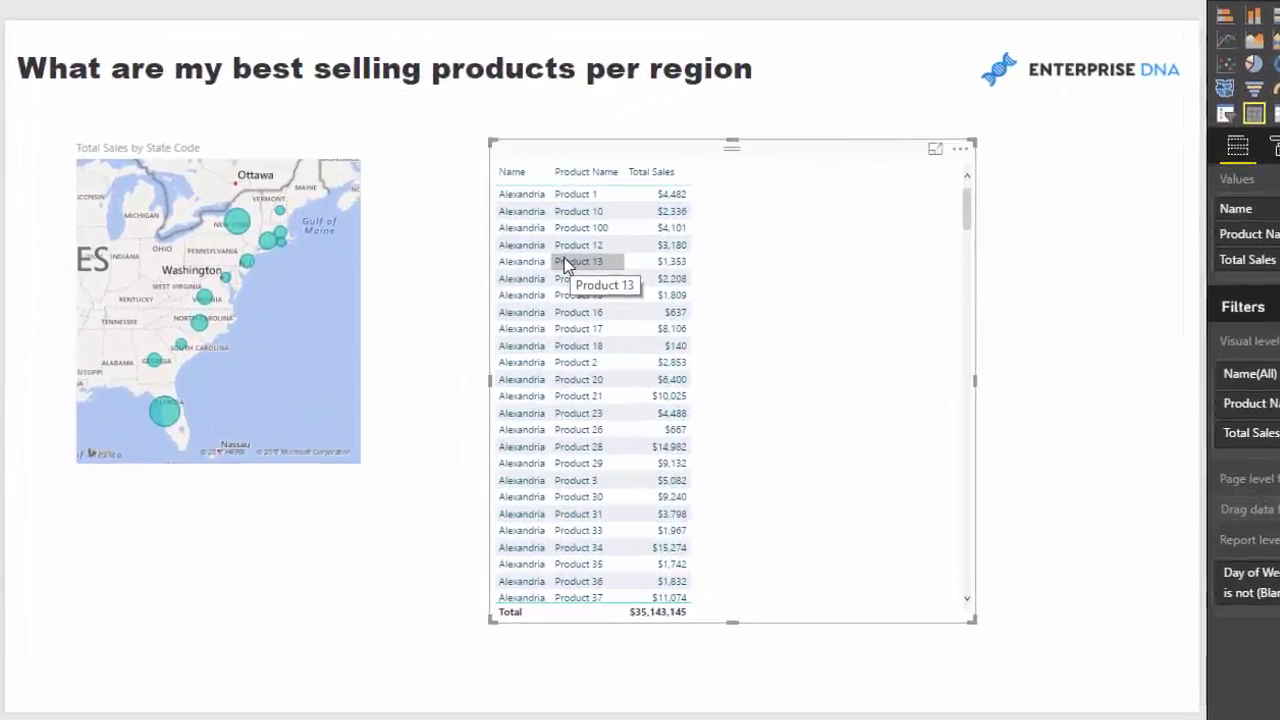
mouse_move(889, 83)
mouse_down()
mouse_move(803, 63)
mouse_move(873, 70)
mouse_up()
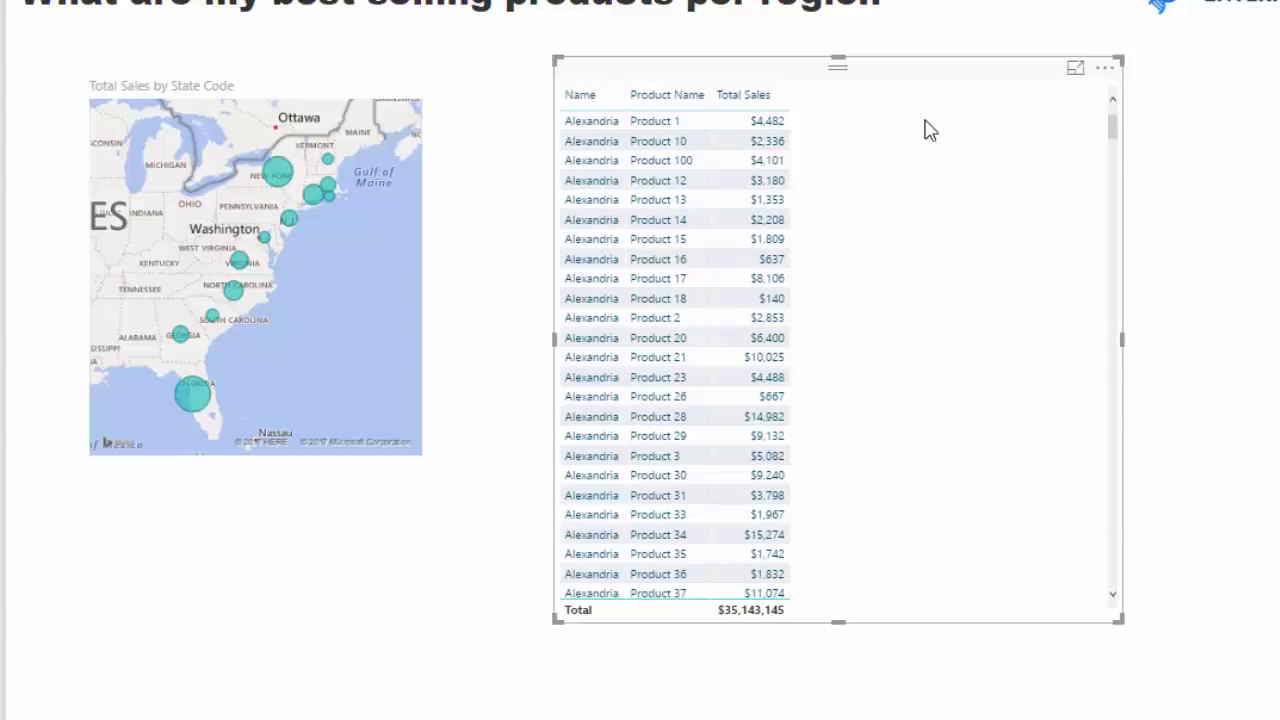
drag(948, 83, 957, 83)
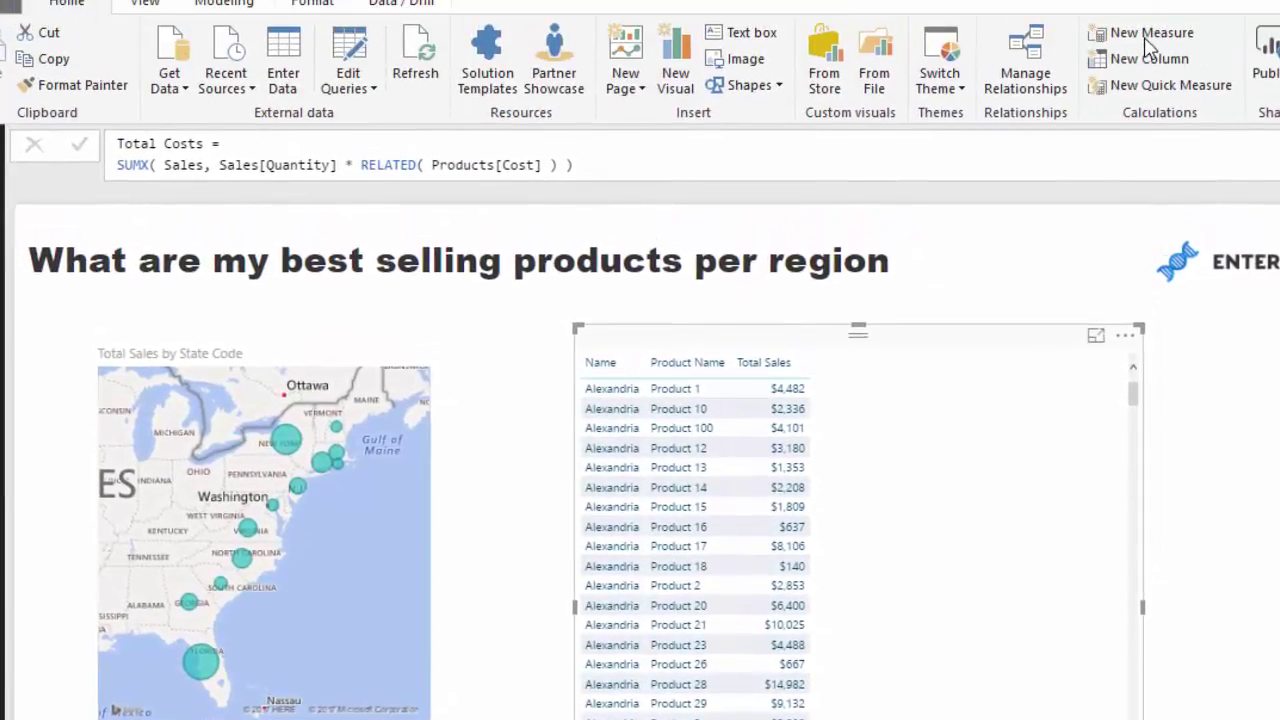
Start a new measure named 'Top 2 Product per Region' with a VAR line.
click(1145, 35)
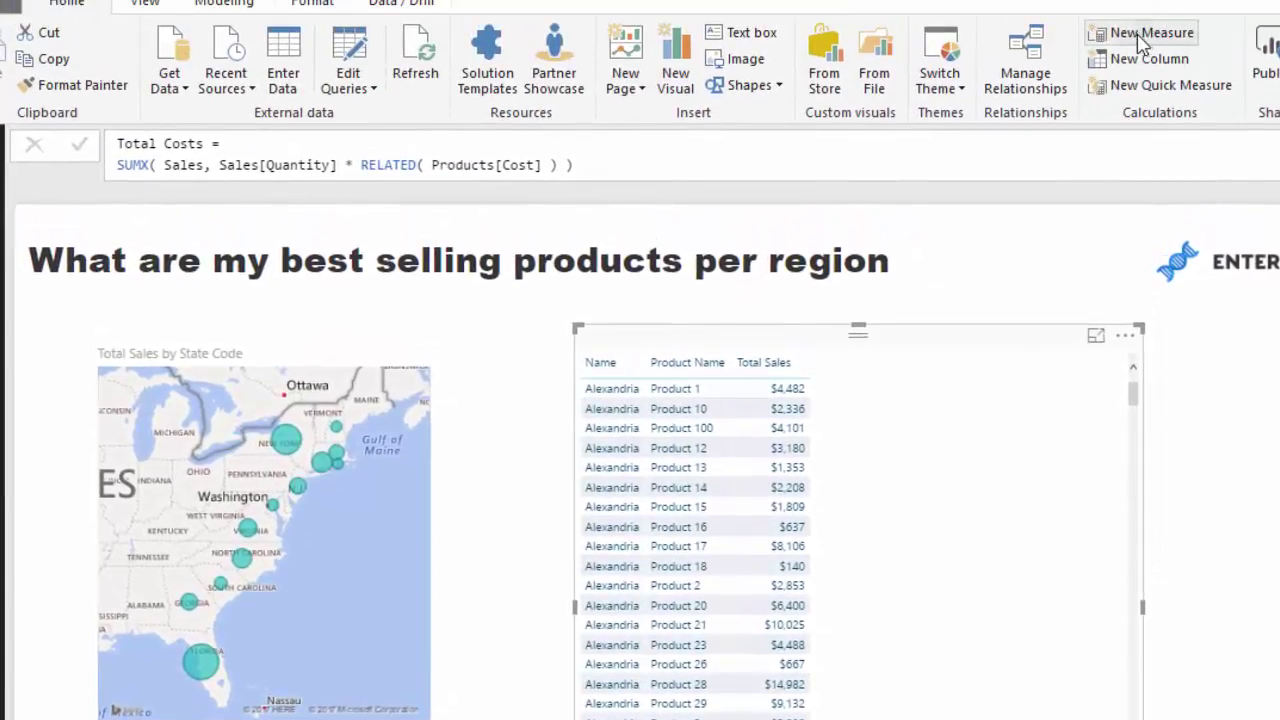
text(Top 2)
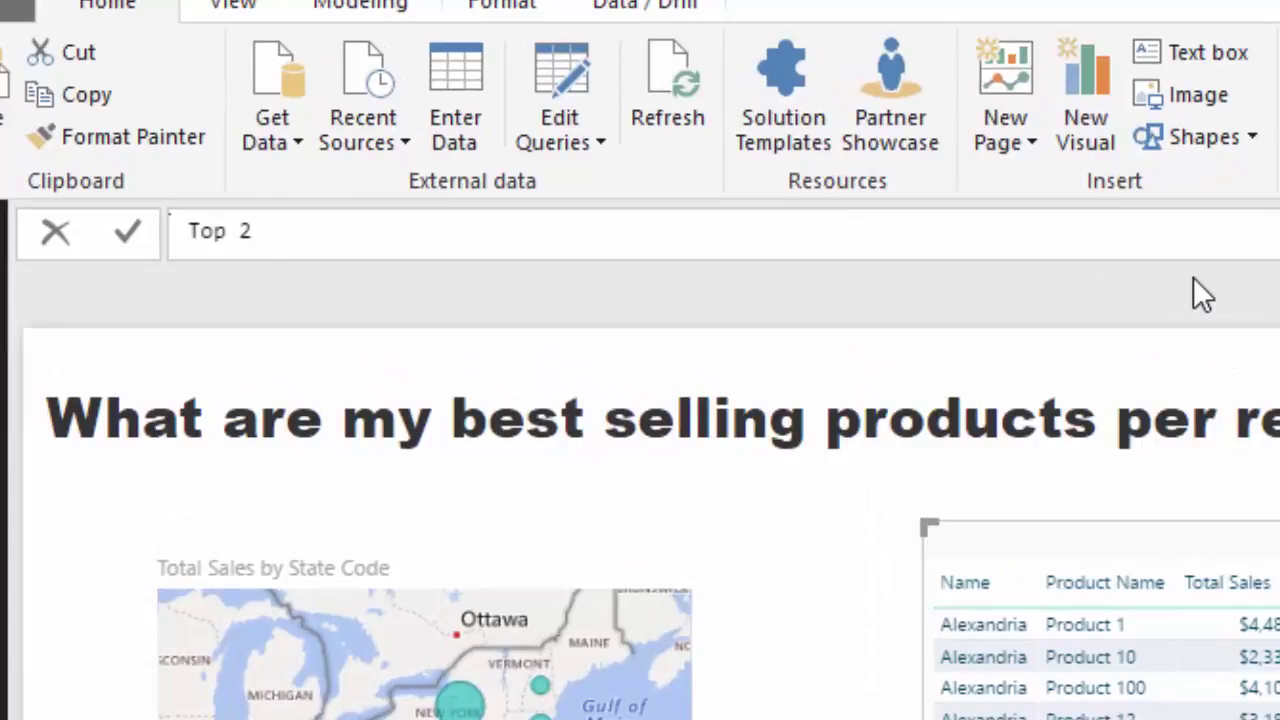
text( Product per )
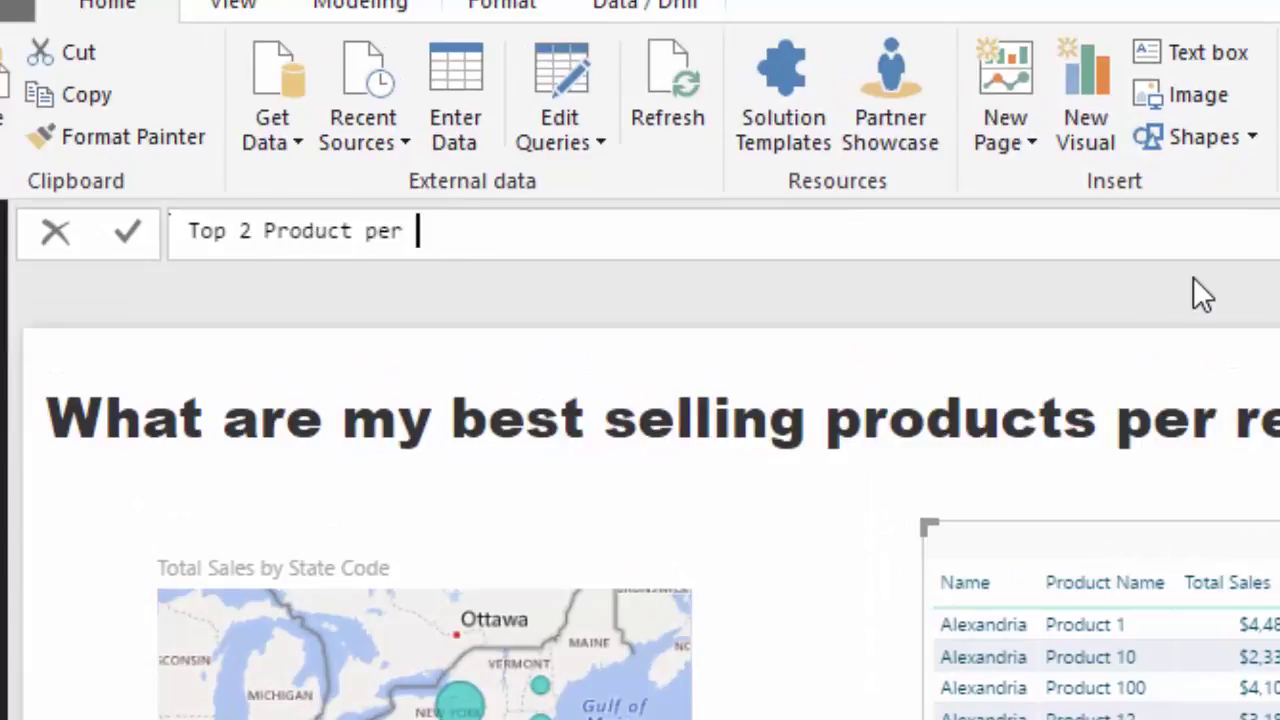
text(Region)
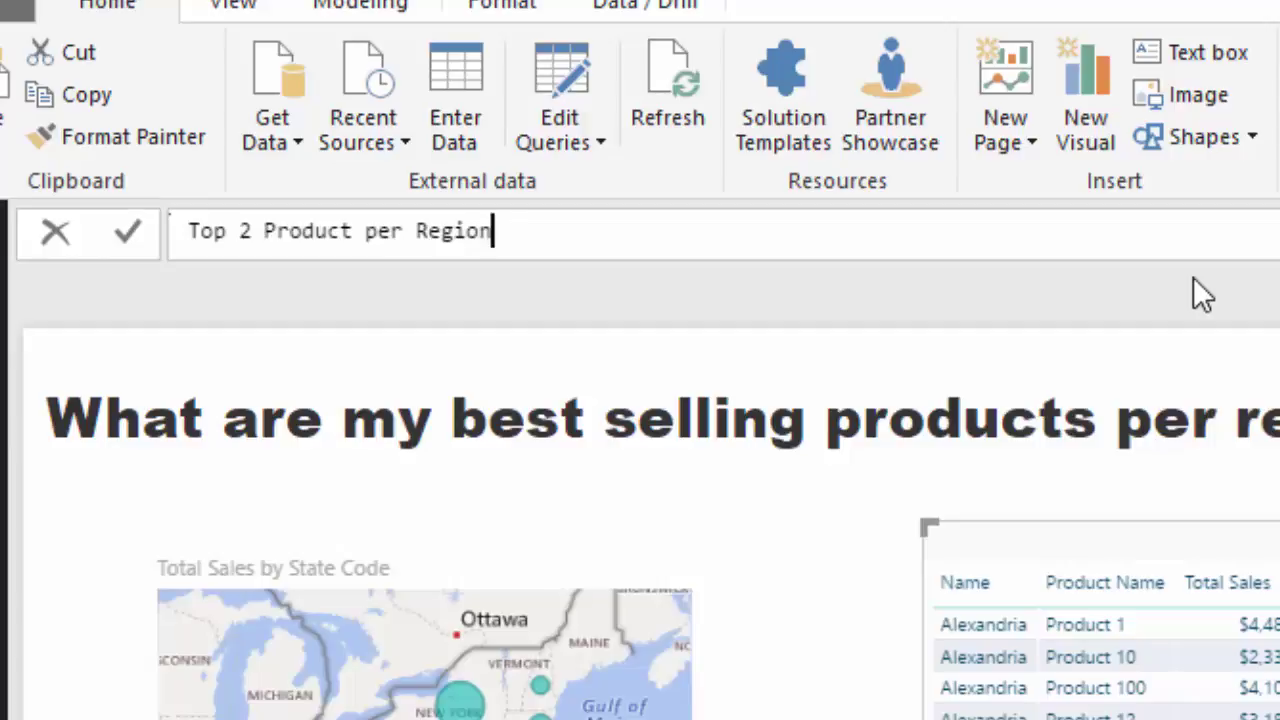
text( =)
key(shift+Return)
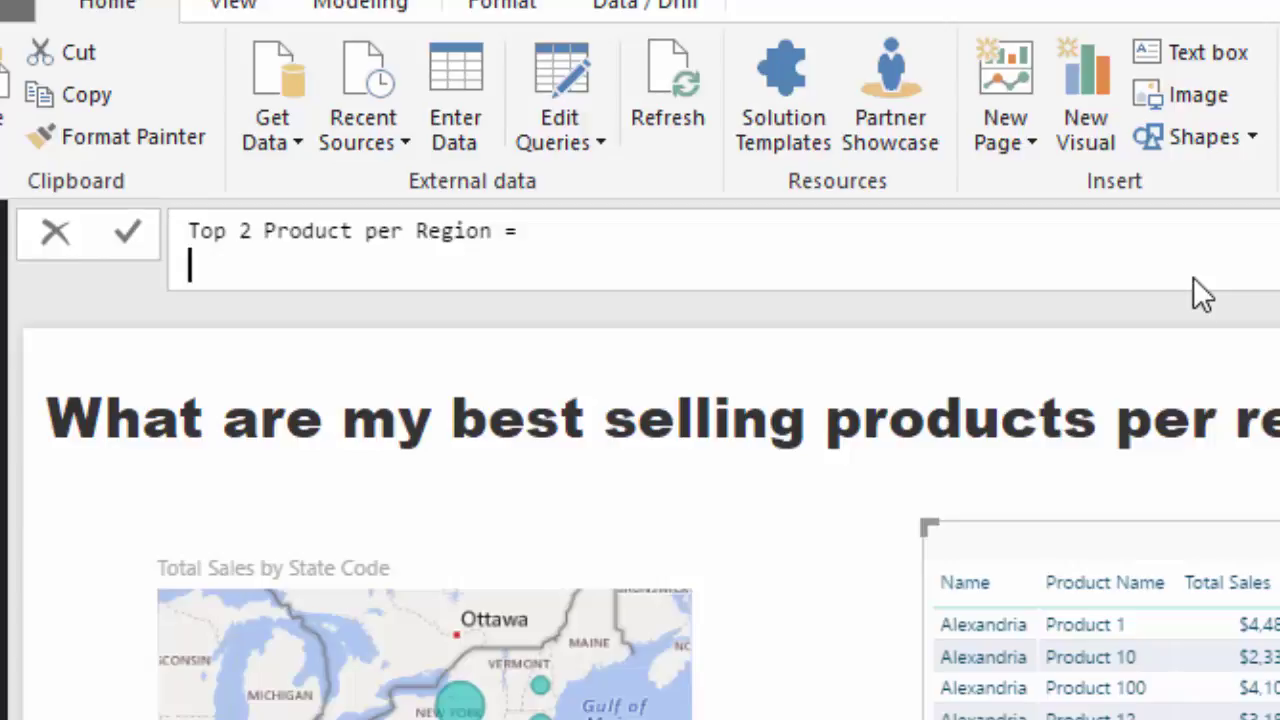
text(VAR)
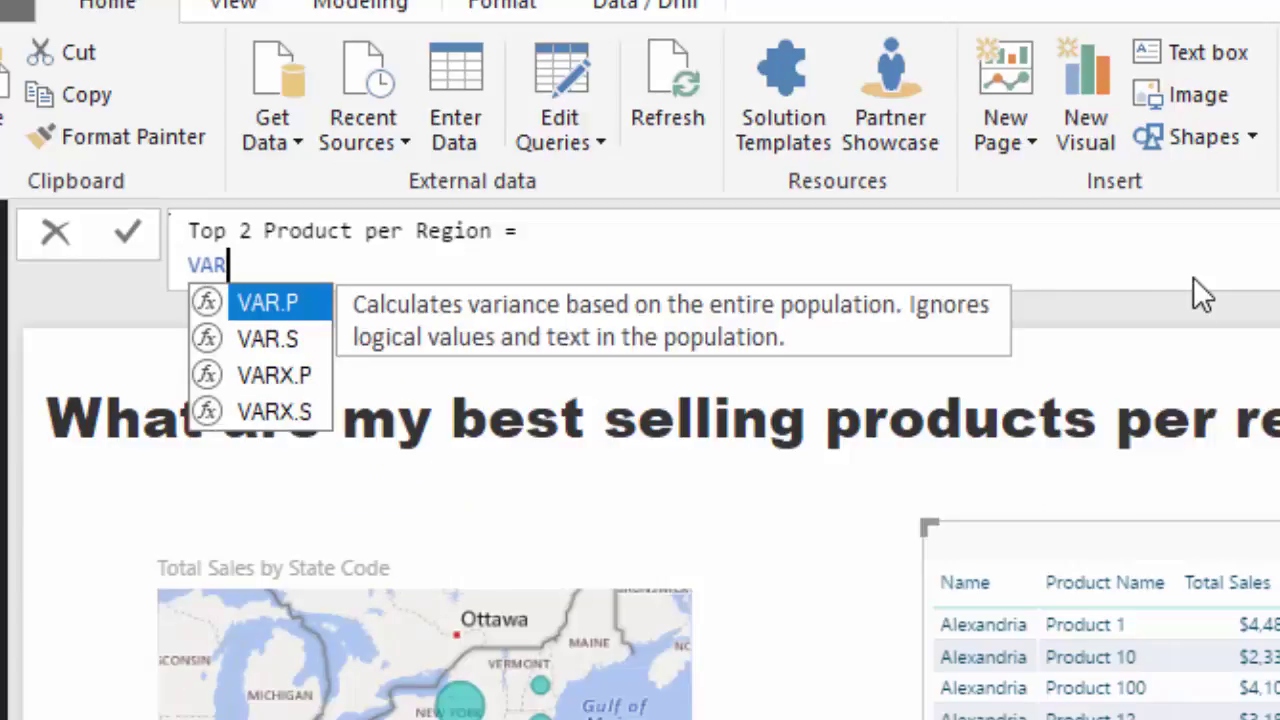
key(shift+Return)
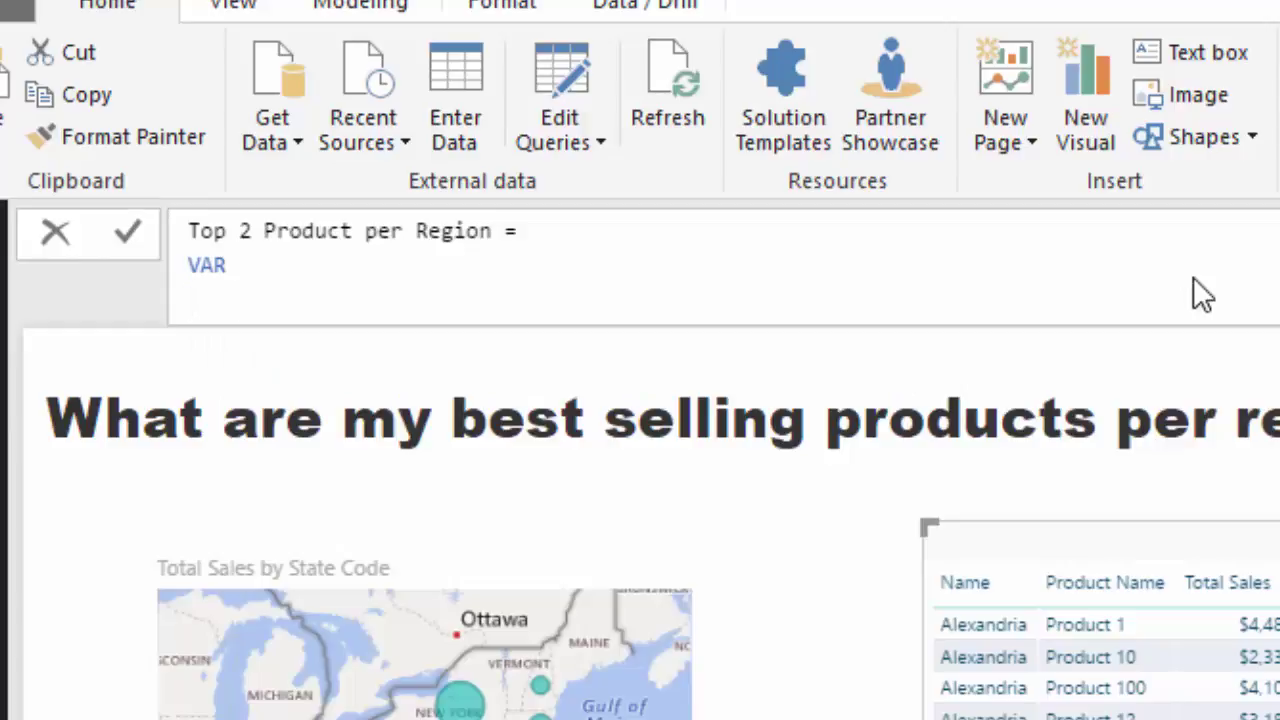
Define RankingContext = VALUES( Products[Product Name] ) and add RETURN on the next line.
text(RankingC)
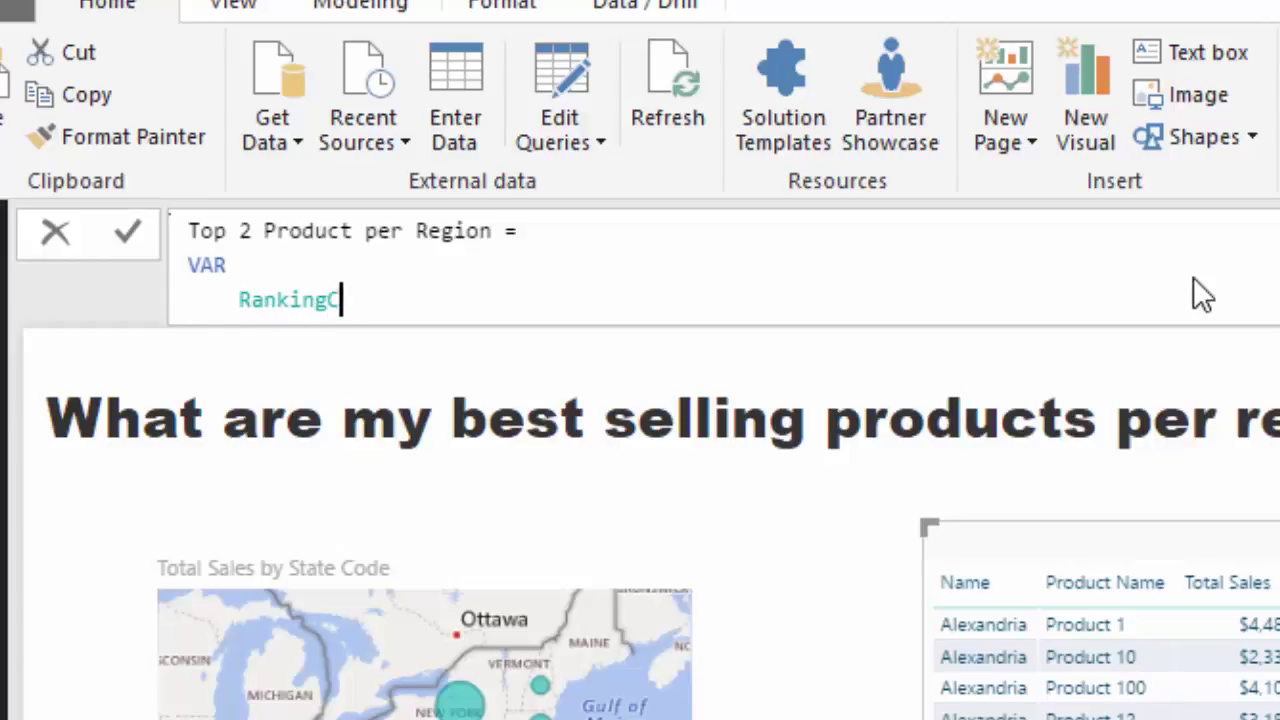
text(ontext = )
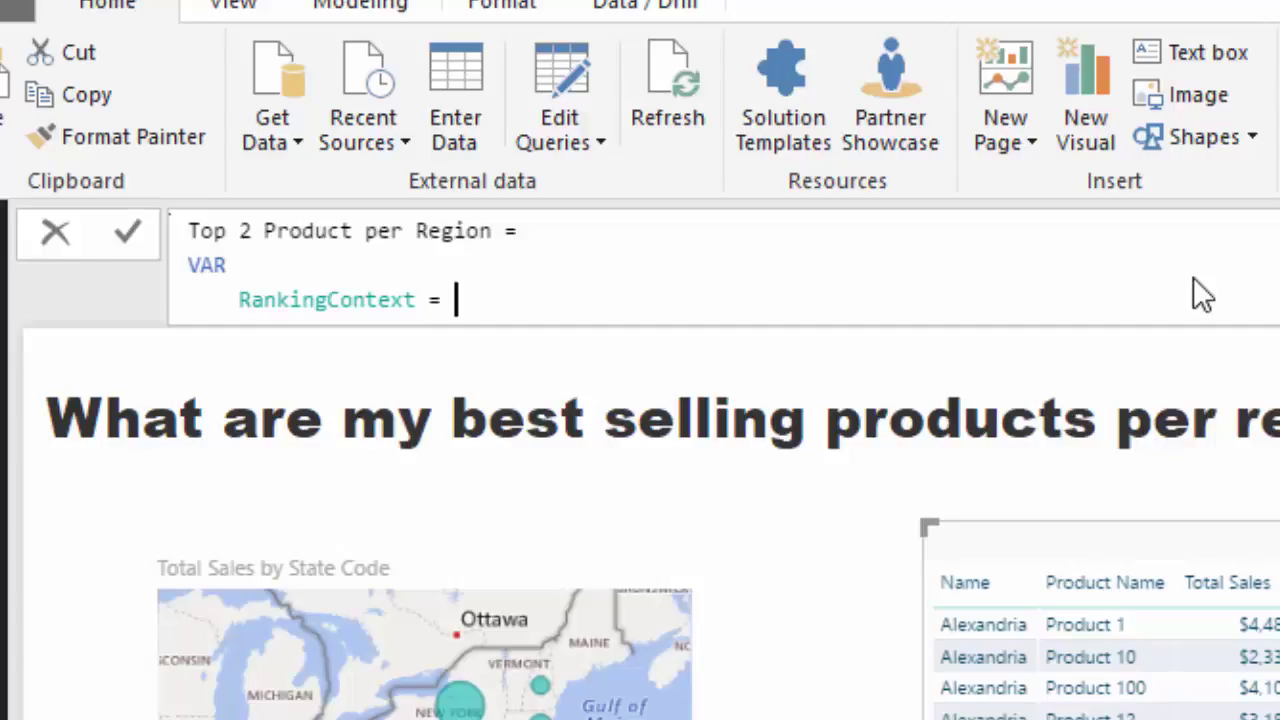
text(VALUES()
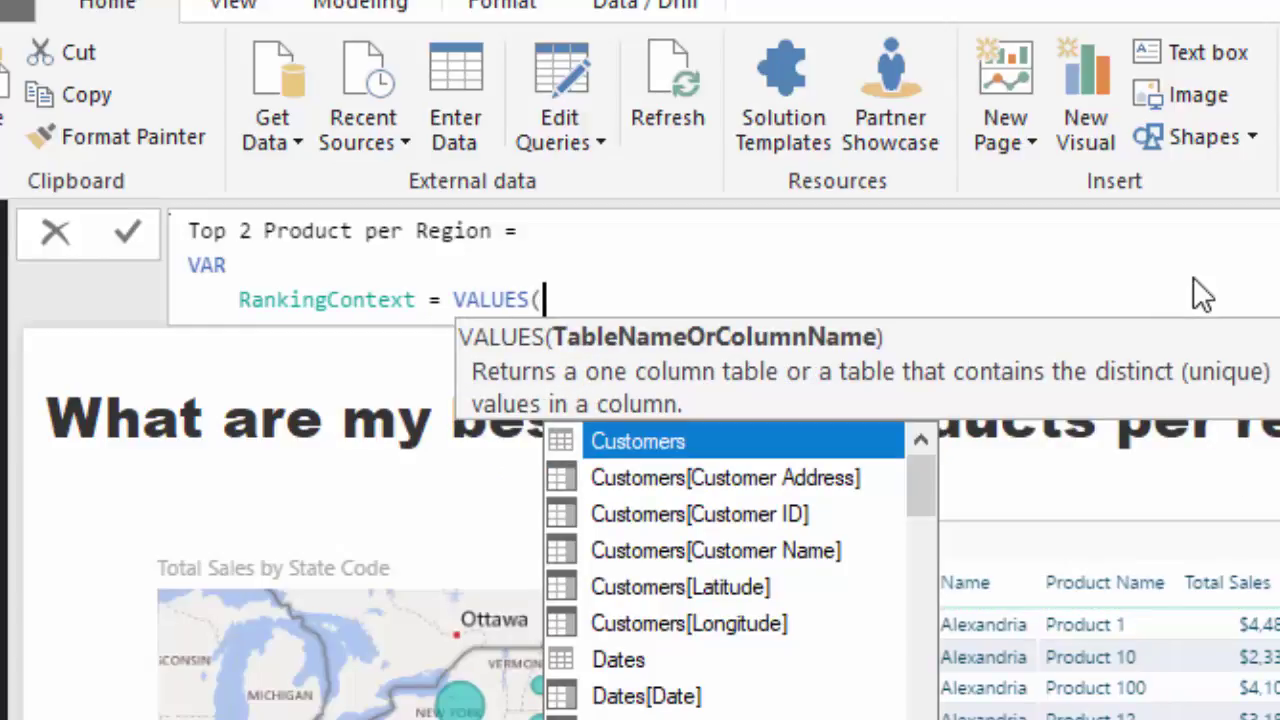
text( P)
key(BackSpace)
text(N)
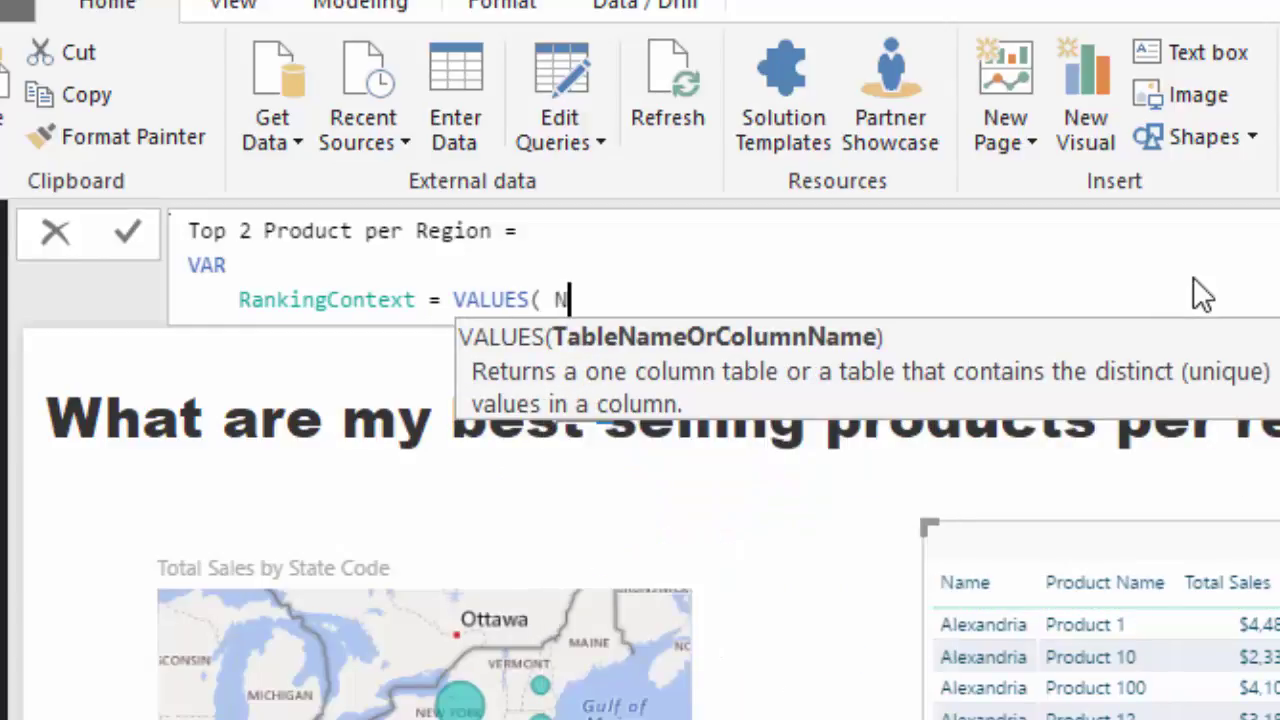
text(a)
key(BackSpace)
key(BackSpace)
text(Pro)
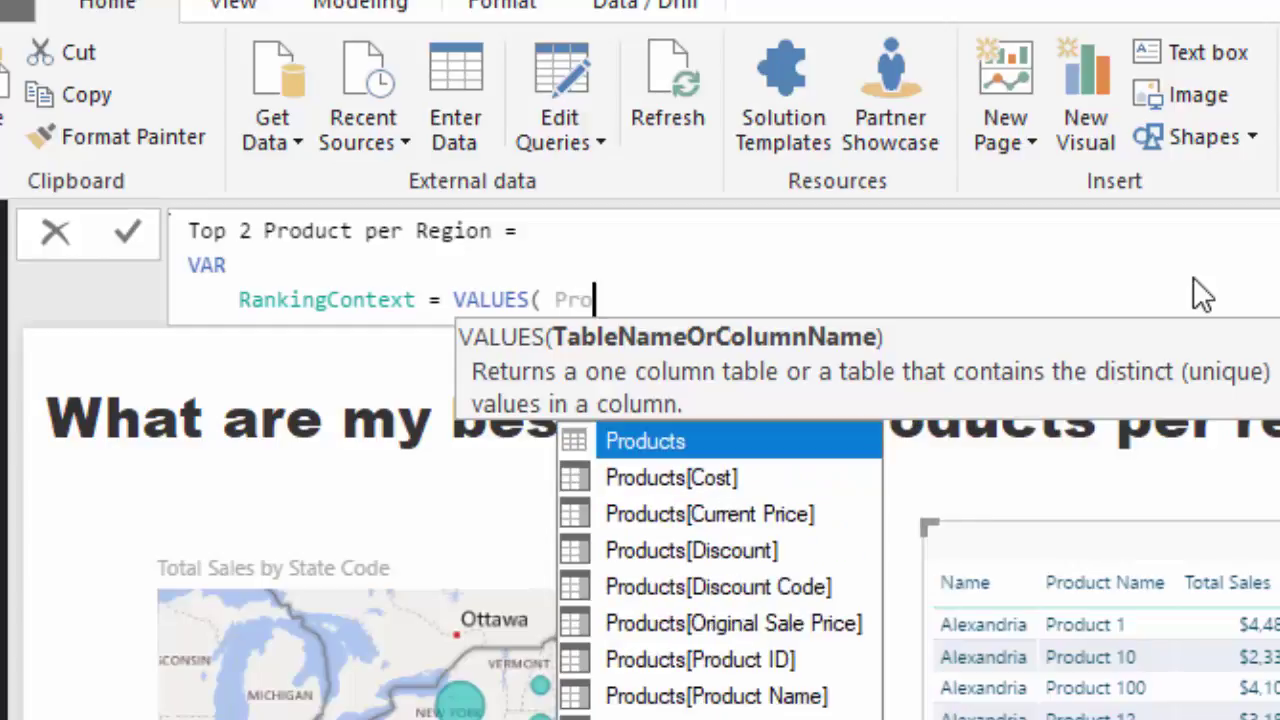
key(Down)
key(Down)
key(Down)
key(Down)
key(Down)
key(Down)
key(Down)
key(Tab)
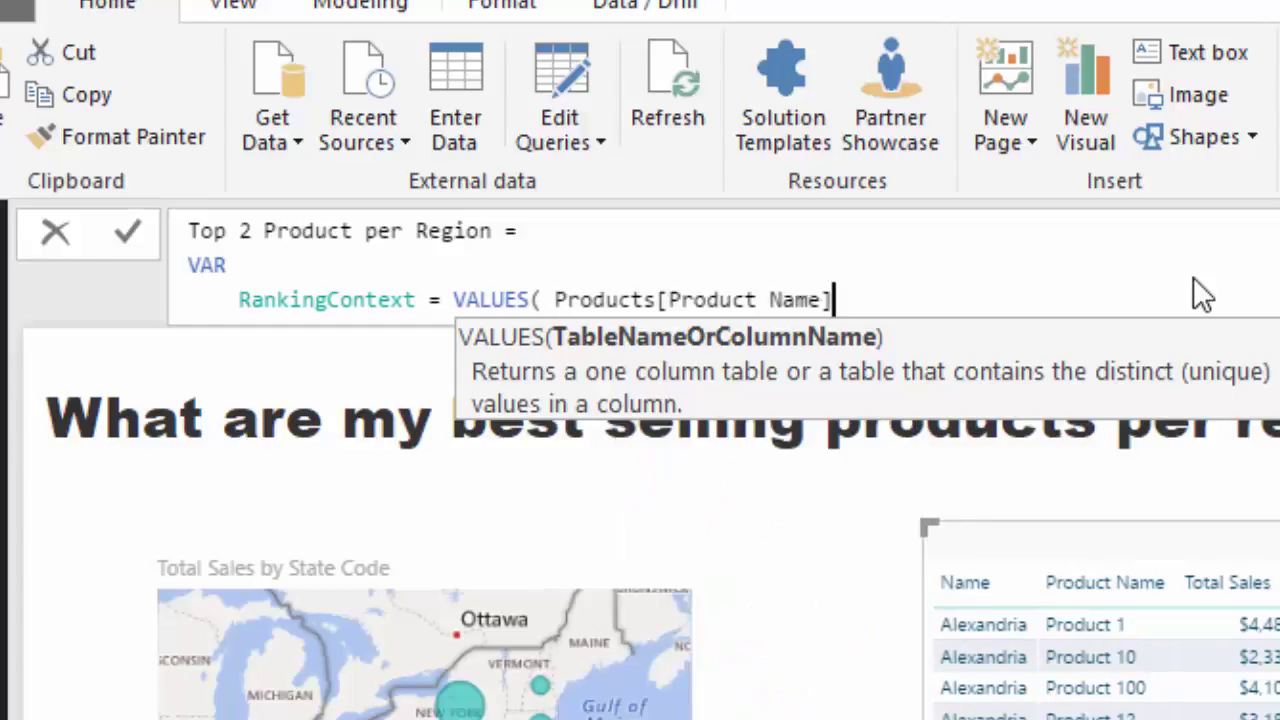
text())
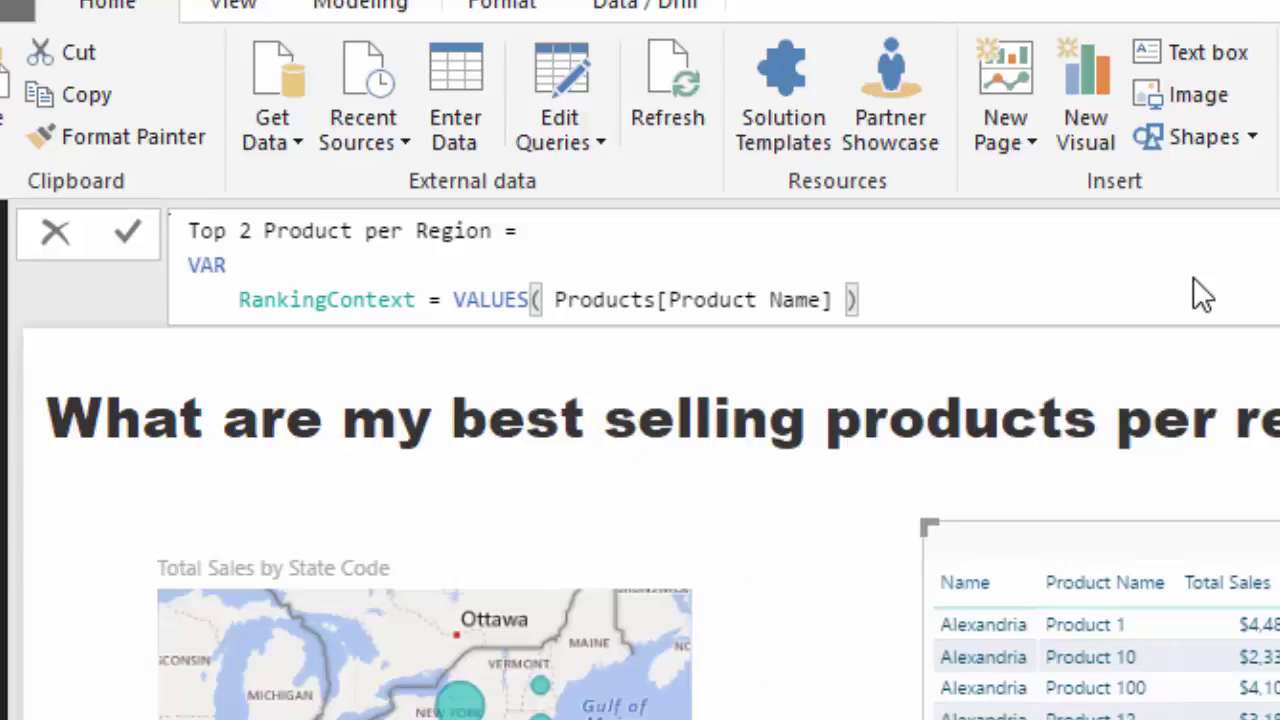
key(shift+Return)
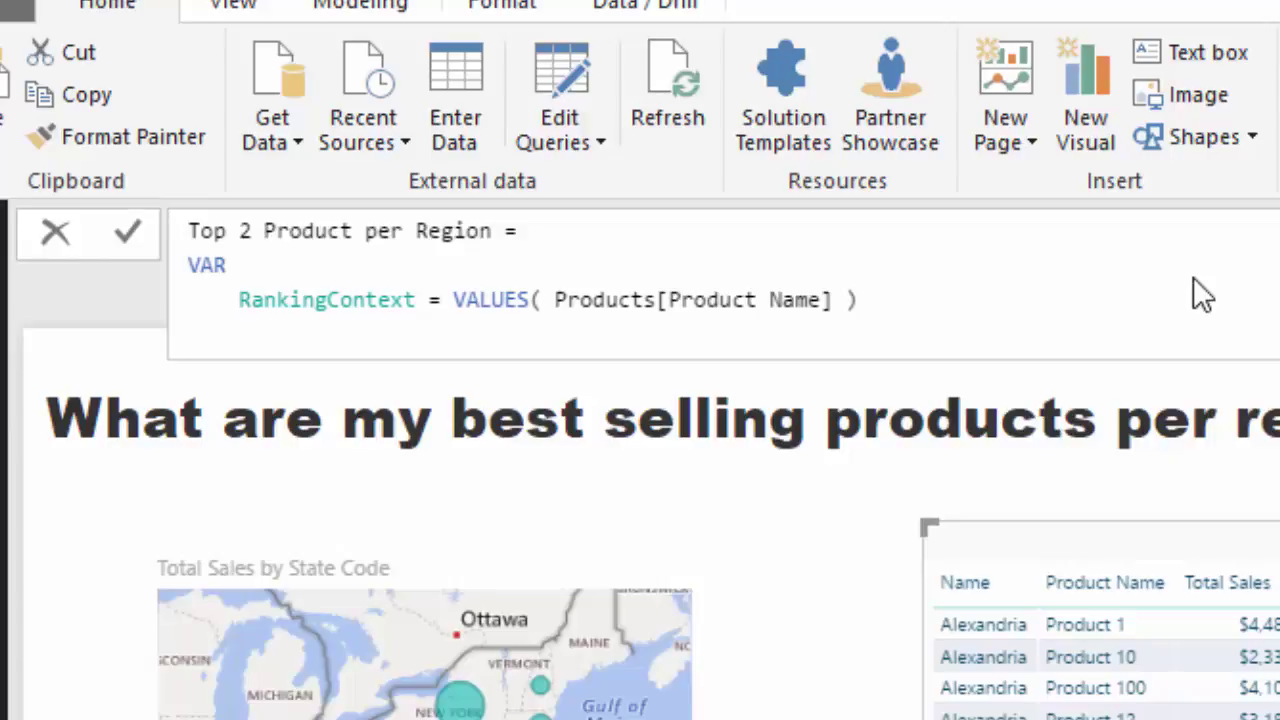
text(RETURN)
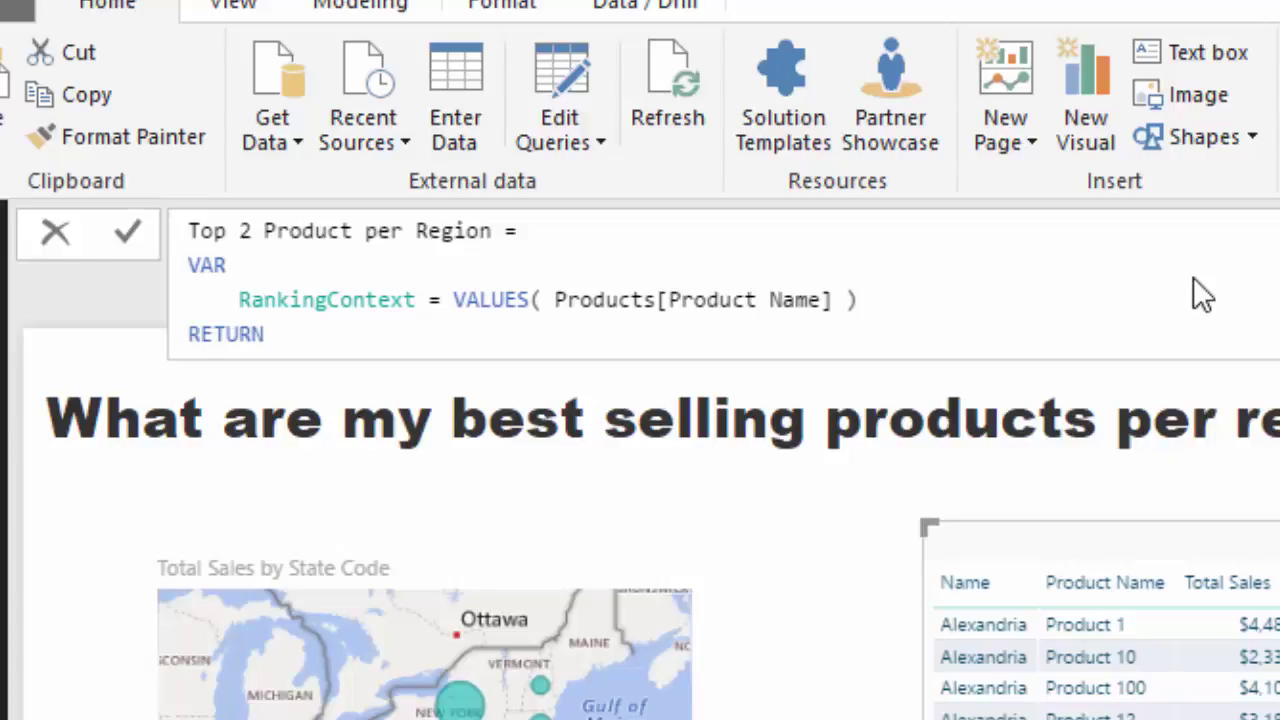
Begin the return expression with CALCULATE( [Total Sales], on a new line.
key(shift+Return)
text(CALCULATE()
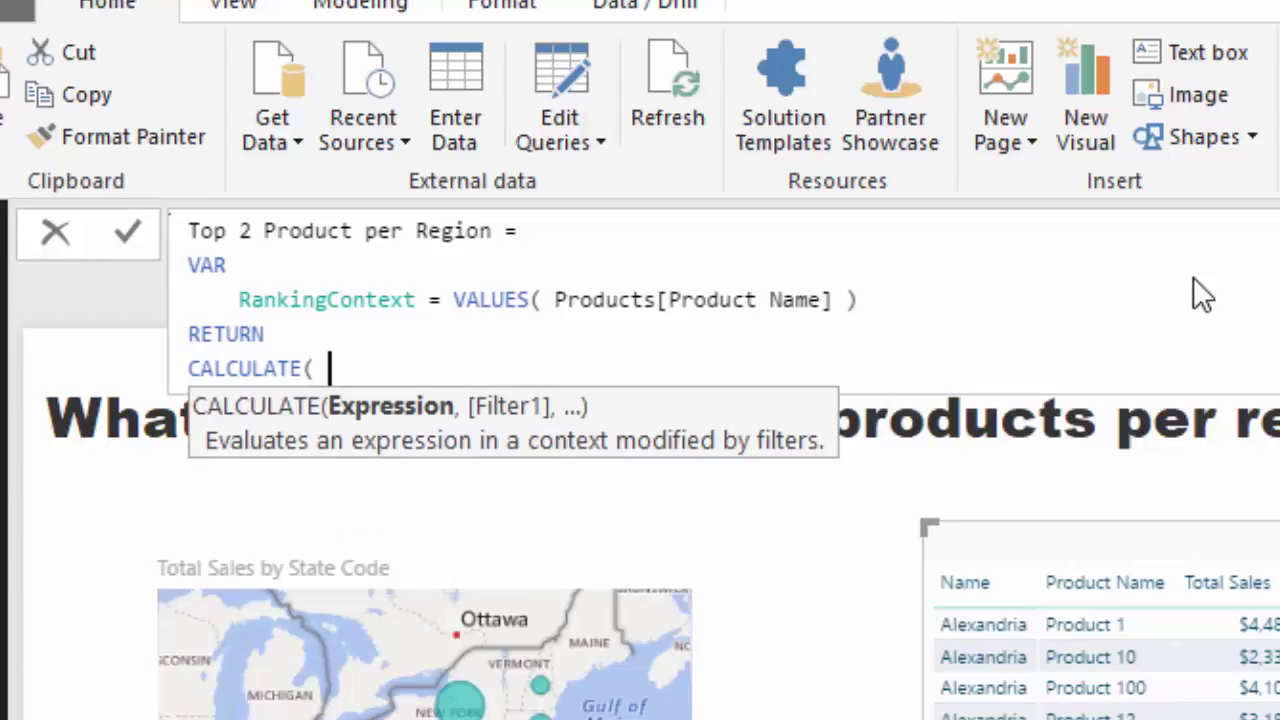
text( Tota)
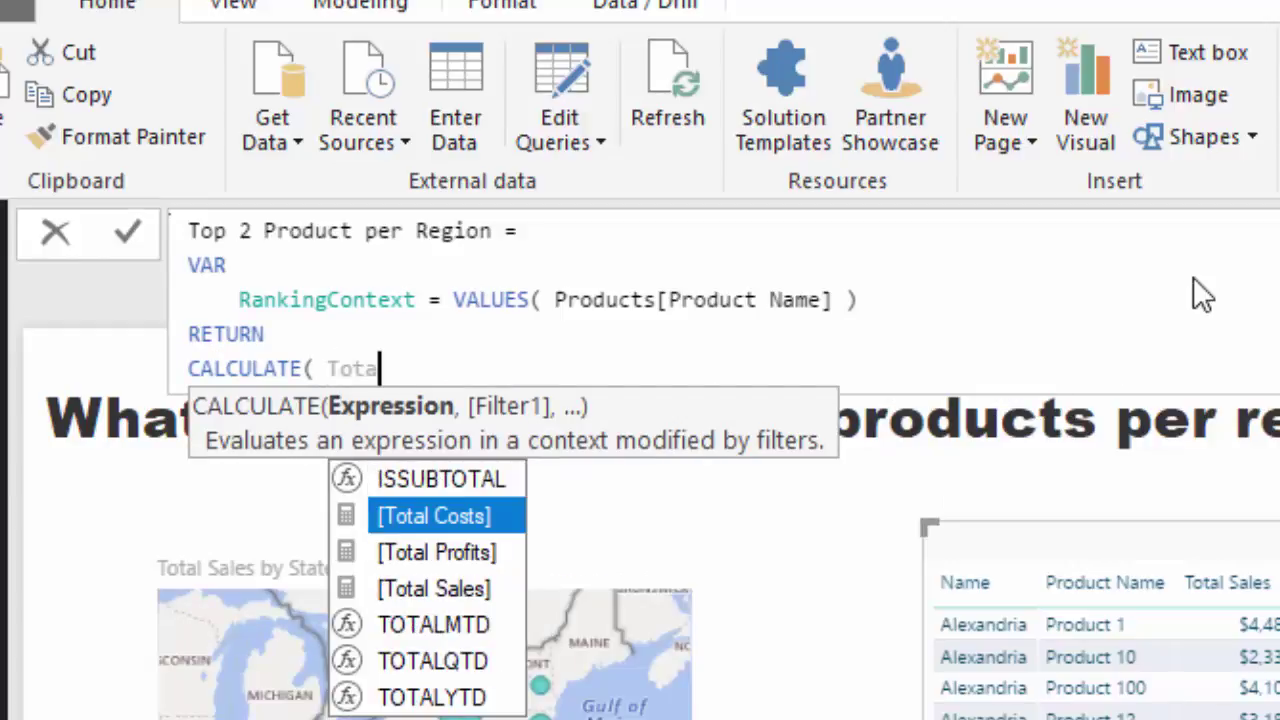
key(Down)
key(Down)
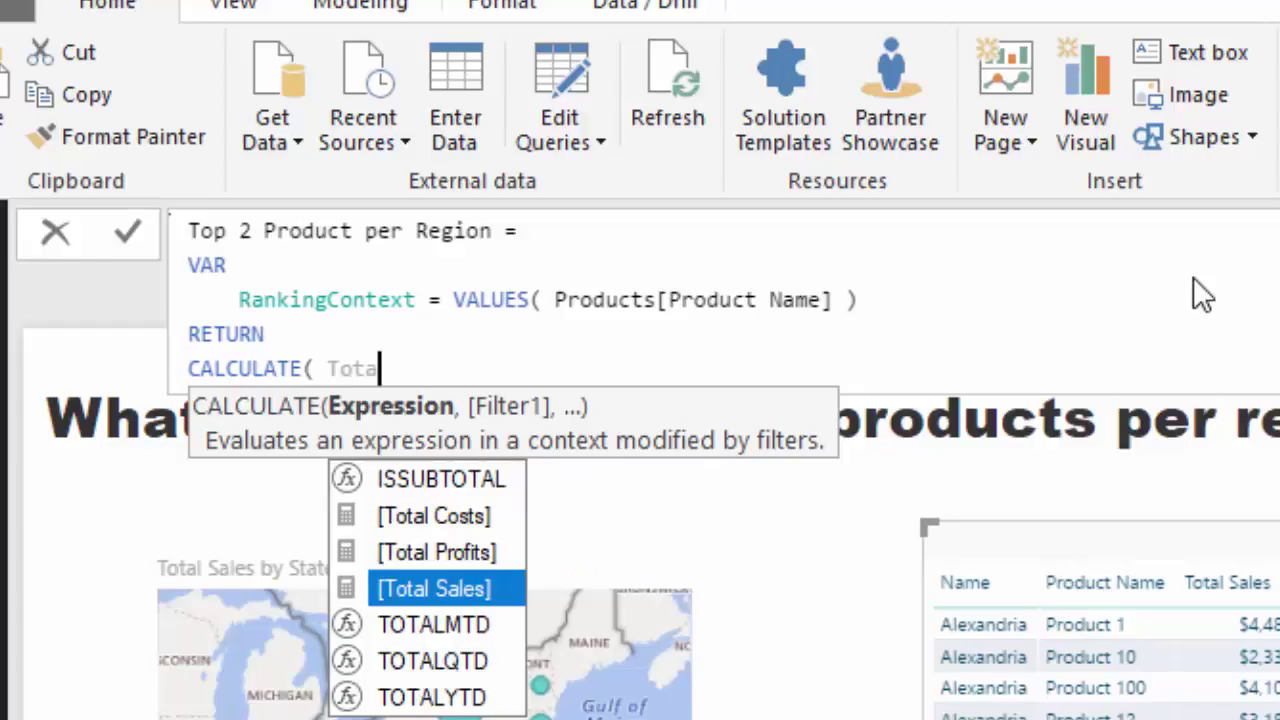
key(Tab)
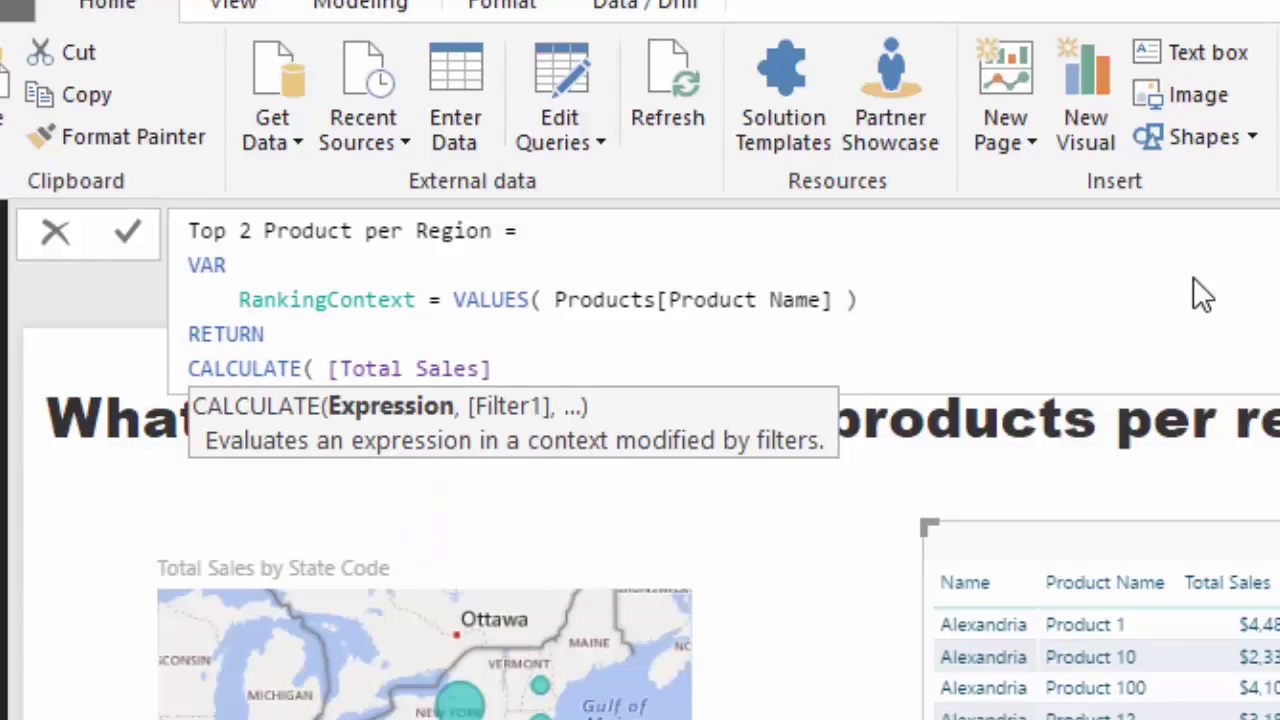
text(,)
key(shift+Return)
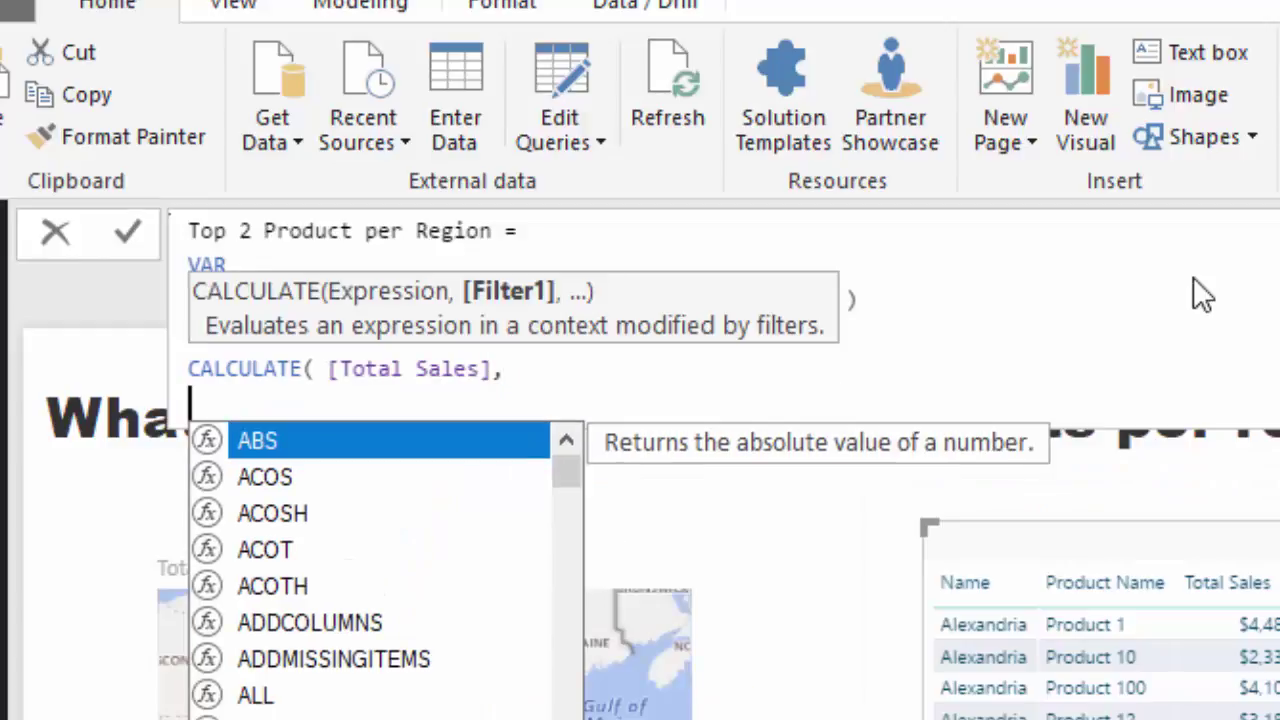
key(Escape)
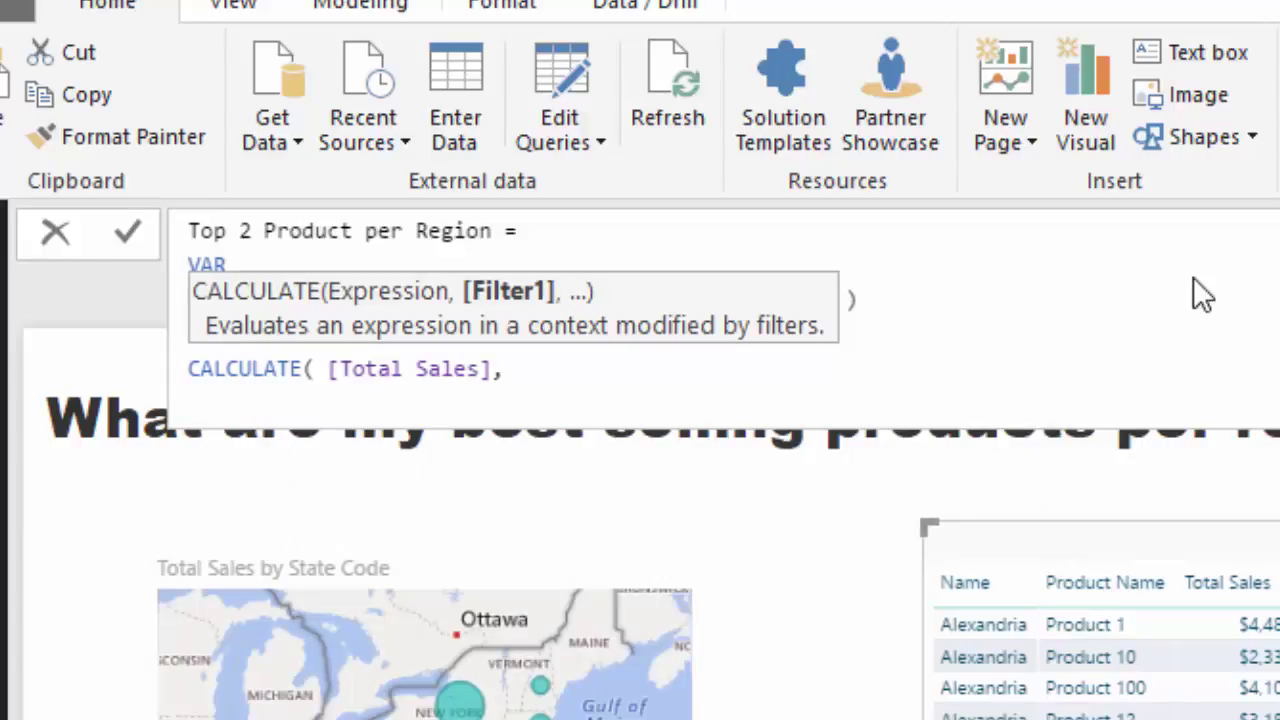
Add the filter TOPN( 2, ALL( Products[Product Name] ), [Total Sales] ).
text(TOPN)
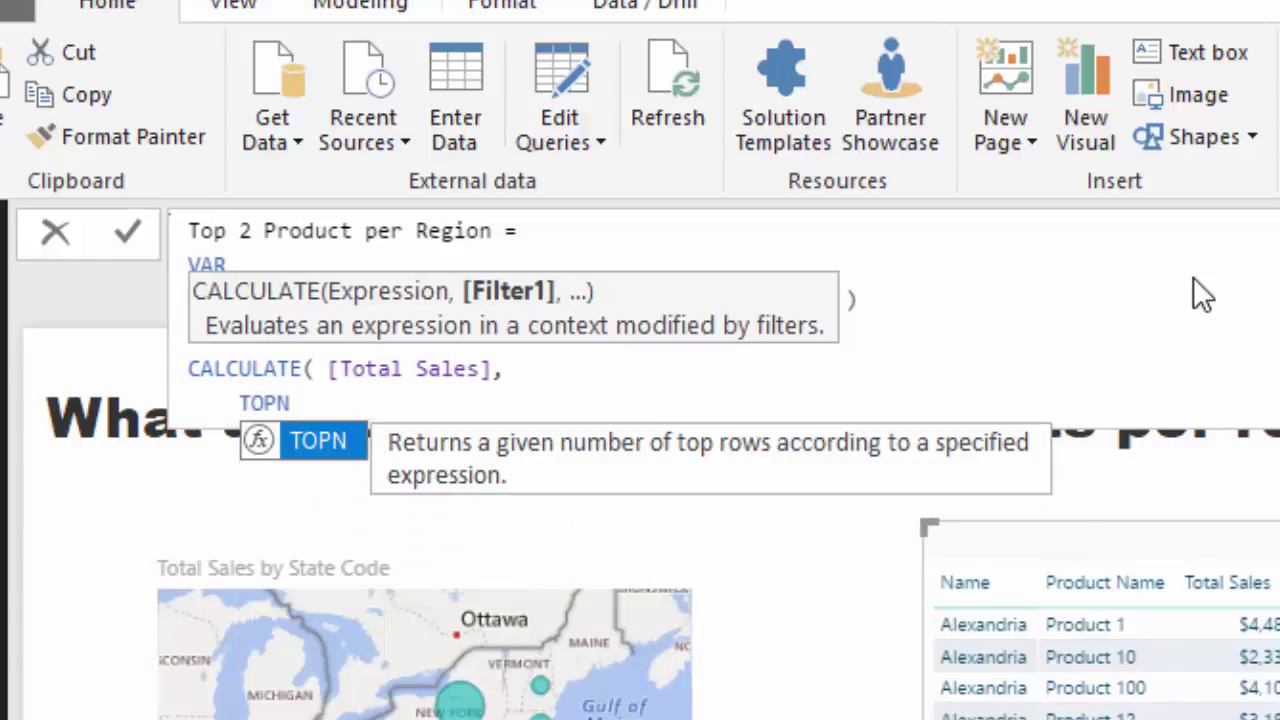
text(()
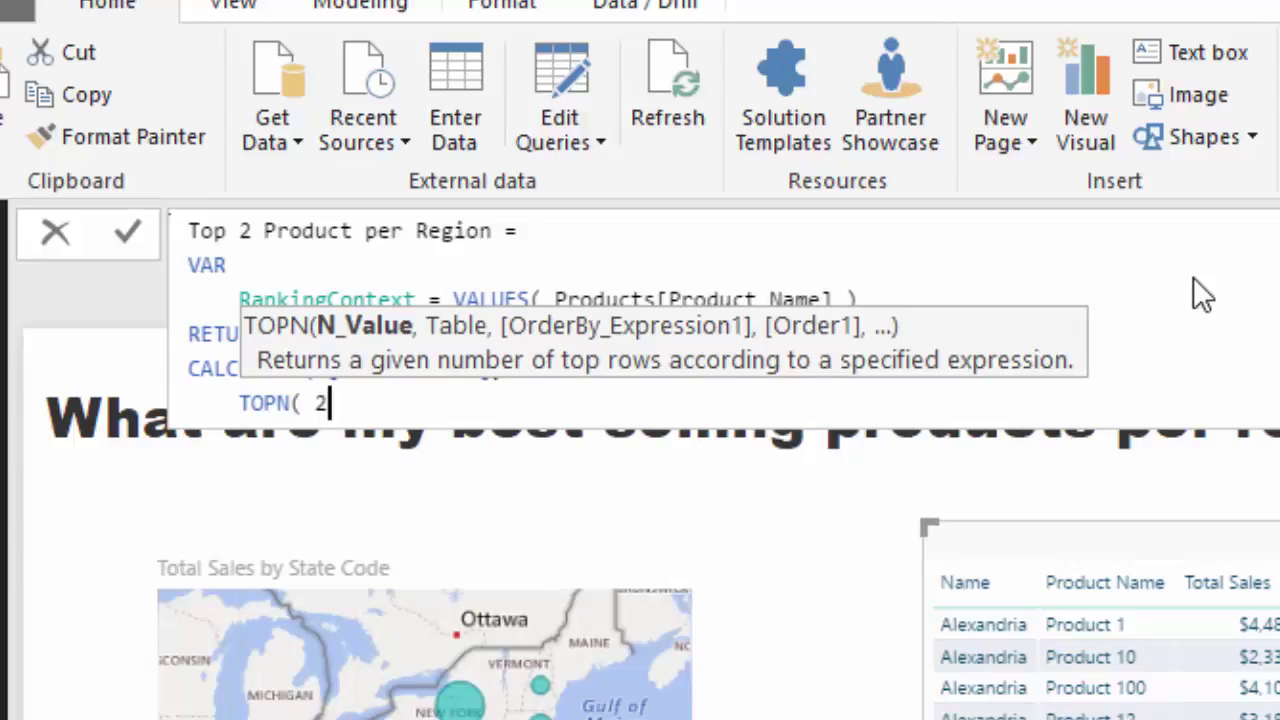
text( 2, ALL()
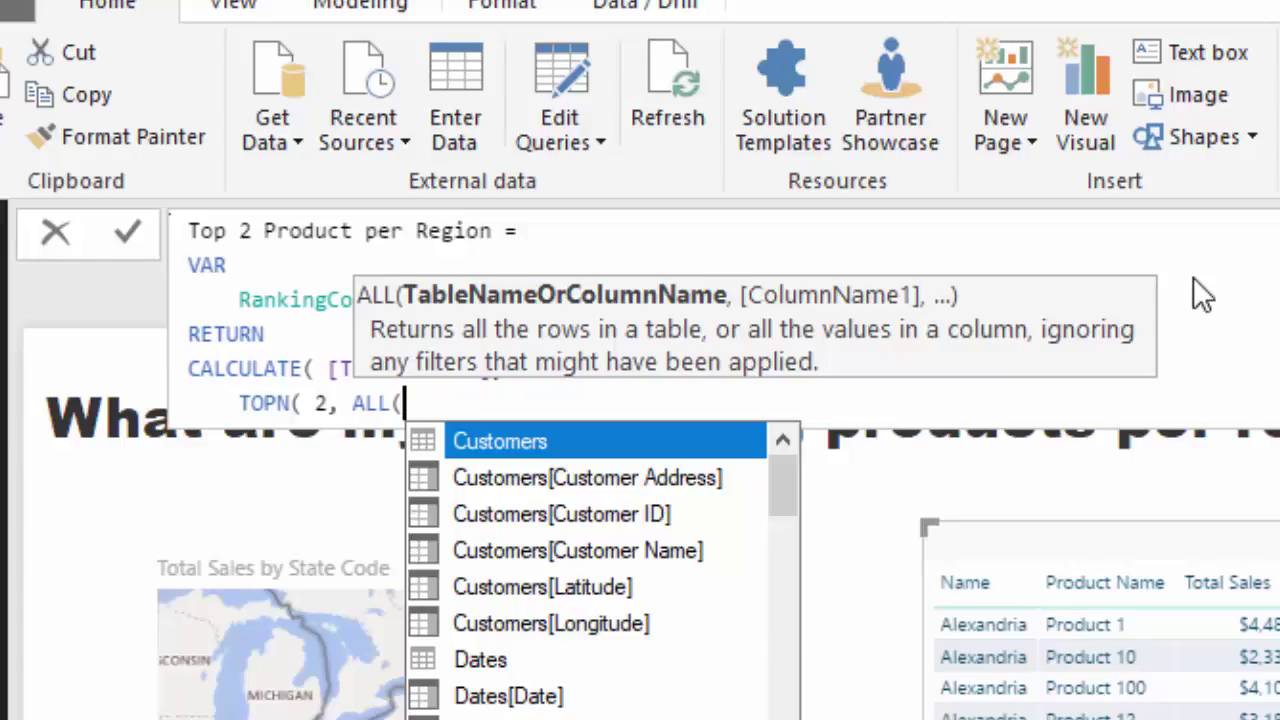
text( Produ)
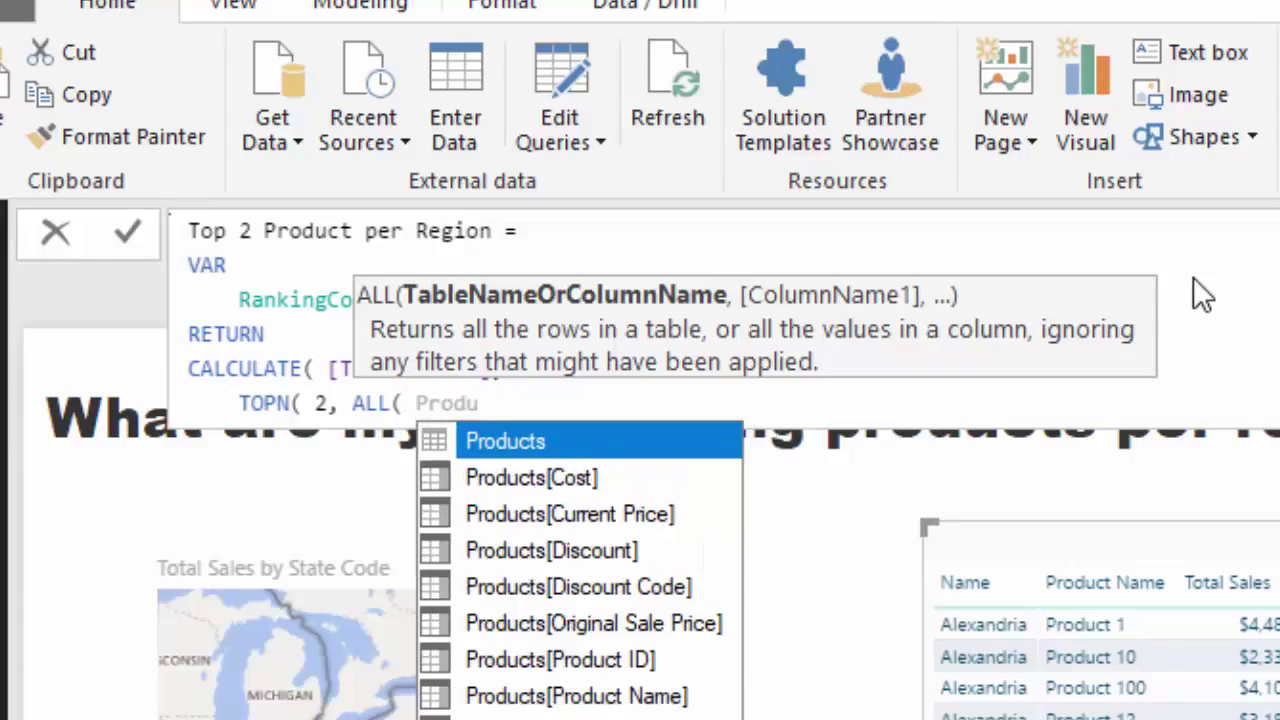
key(Down)
key(Down)
key(Down)
key(Down)
key(Down)
key(Down)
key(Down)
key(Tab)
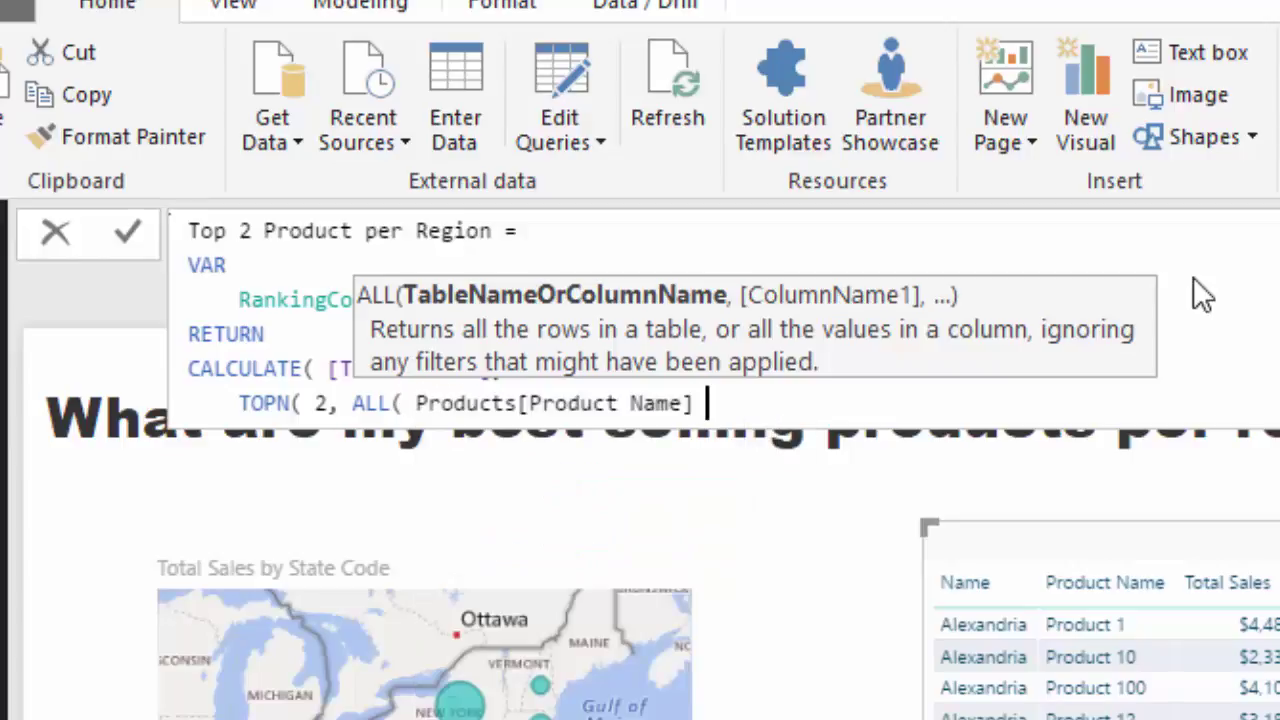
text(), Tot)
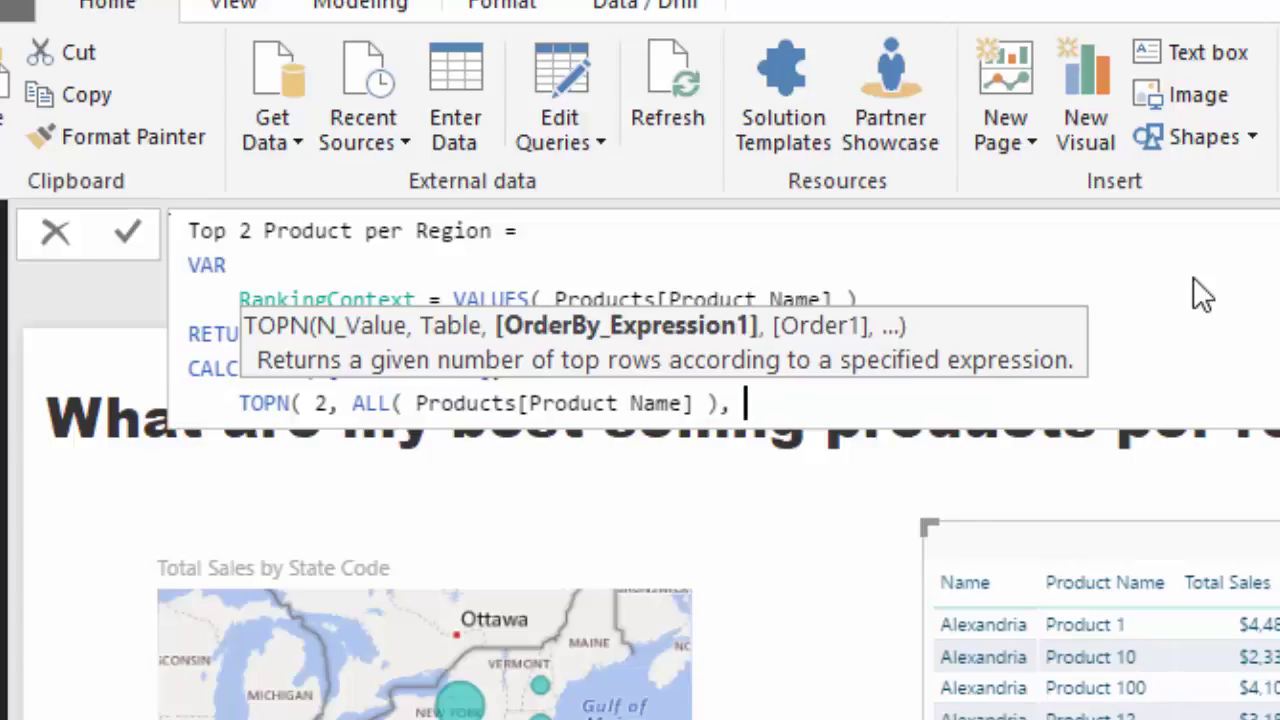
key(Down)
key(Down)
key(Tab)
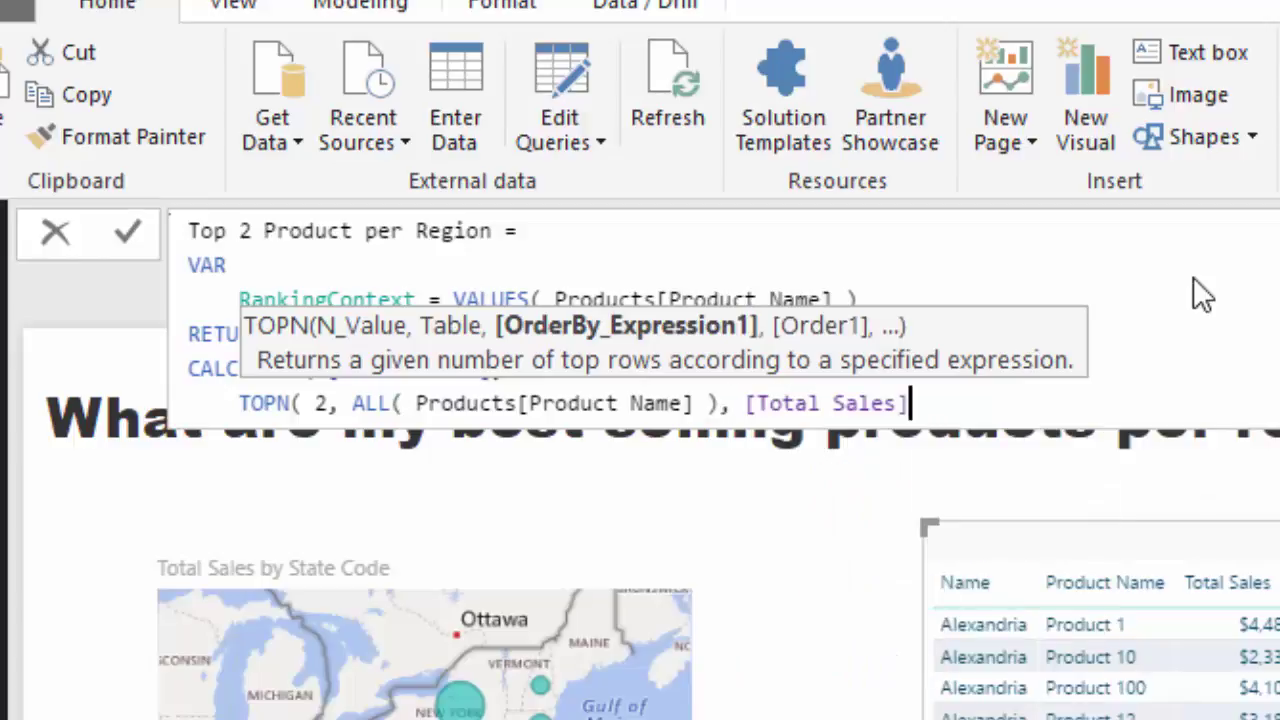
text())
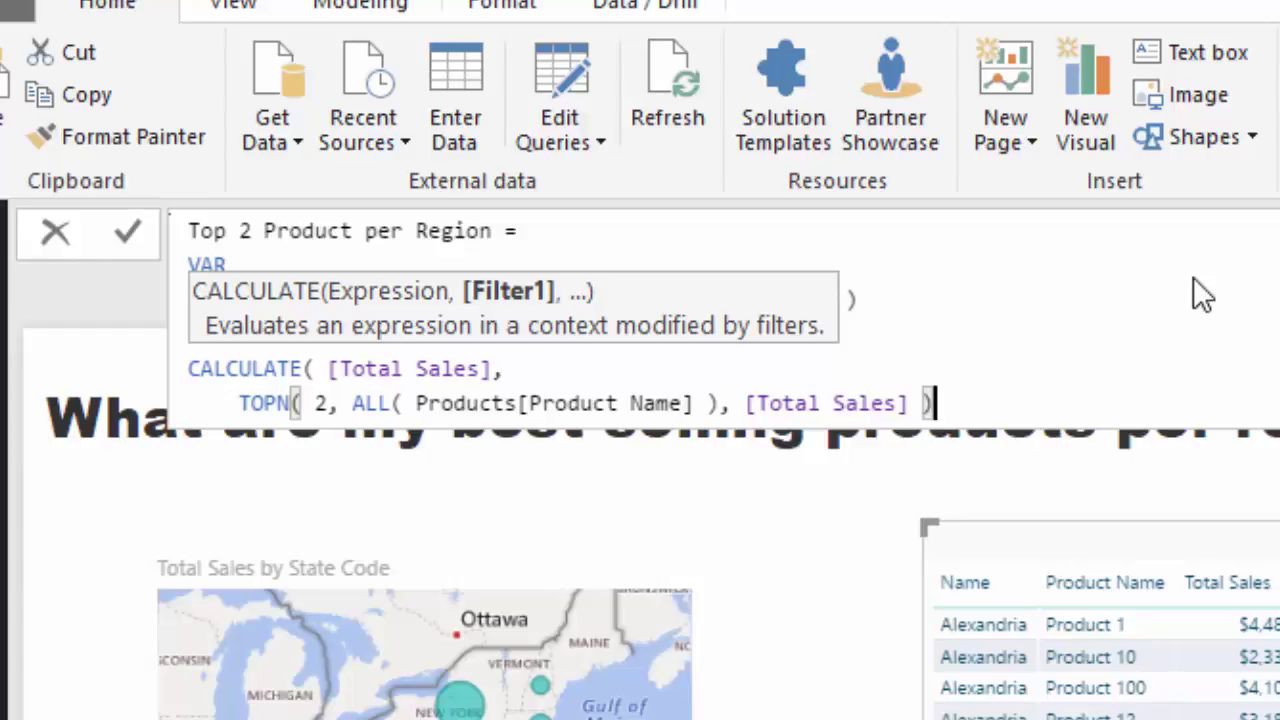
text(,)
Add RankingContext as the second filter, close CALCULATE, and commit the measure.
key(shift+Return)
key(Escape)
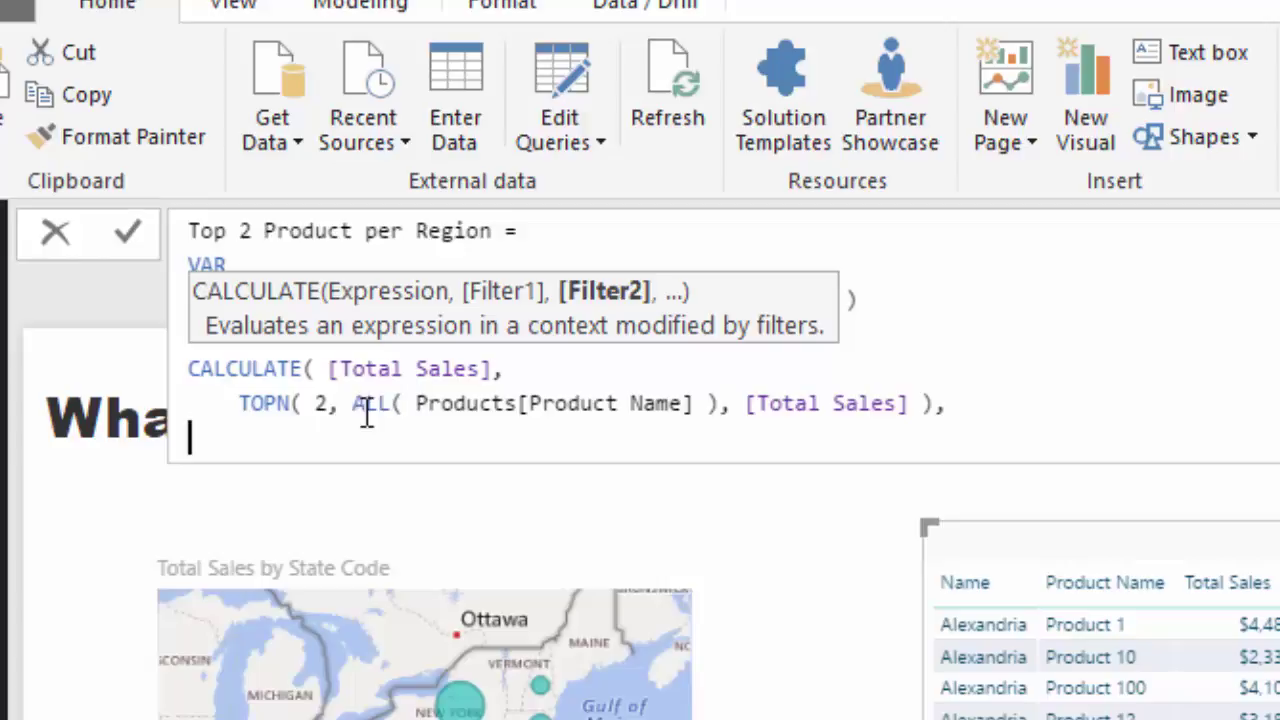
key(Tab)
text(Rank)
key(Down)
key(Tab)
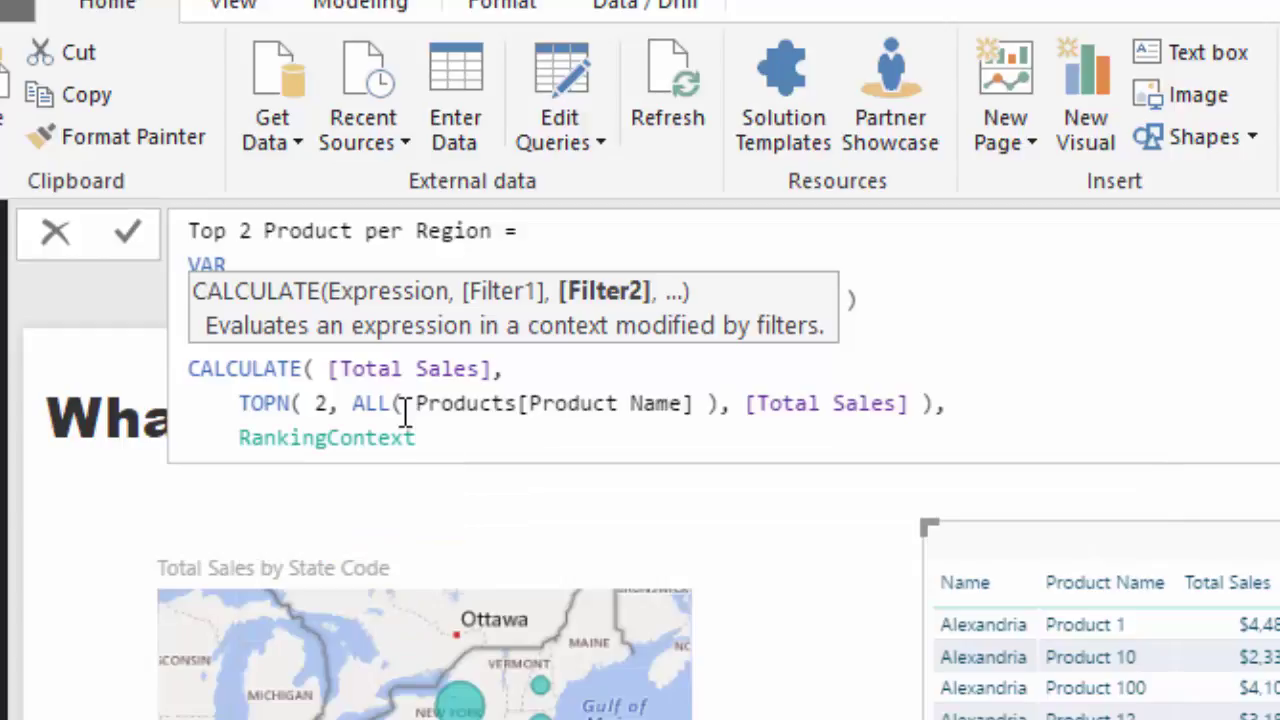
text())
key(Return)
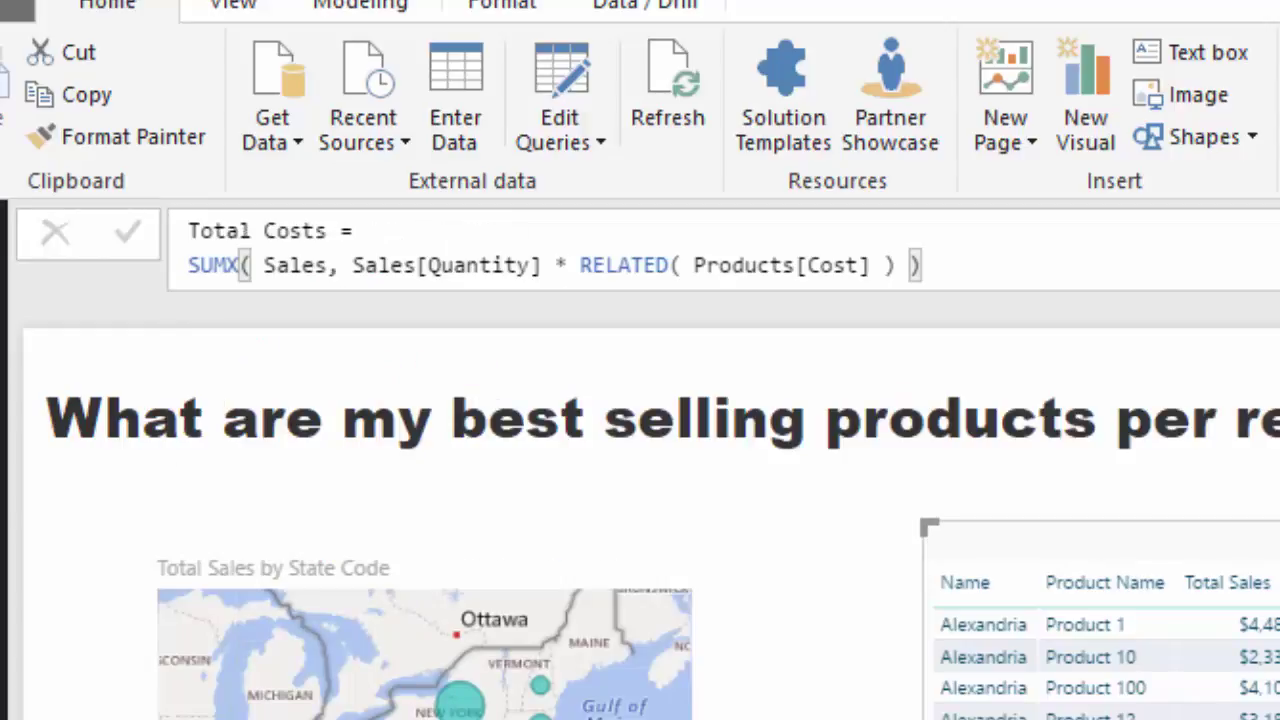
Format Top 2 Product per Region as $ English (United States) and add it to the product sales table.
click(378, 6)
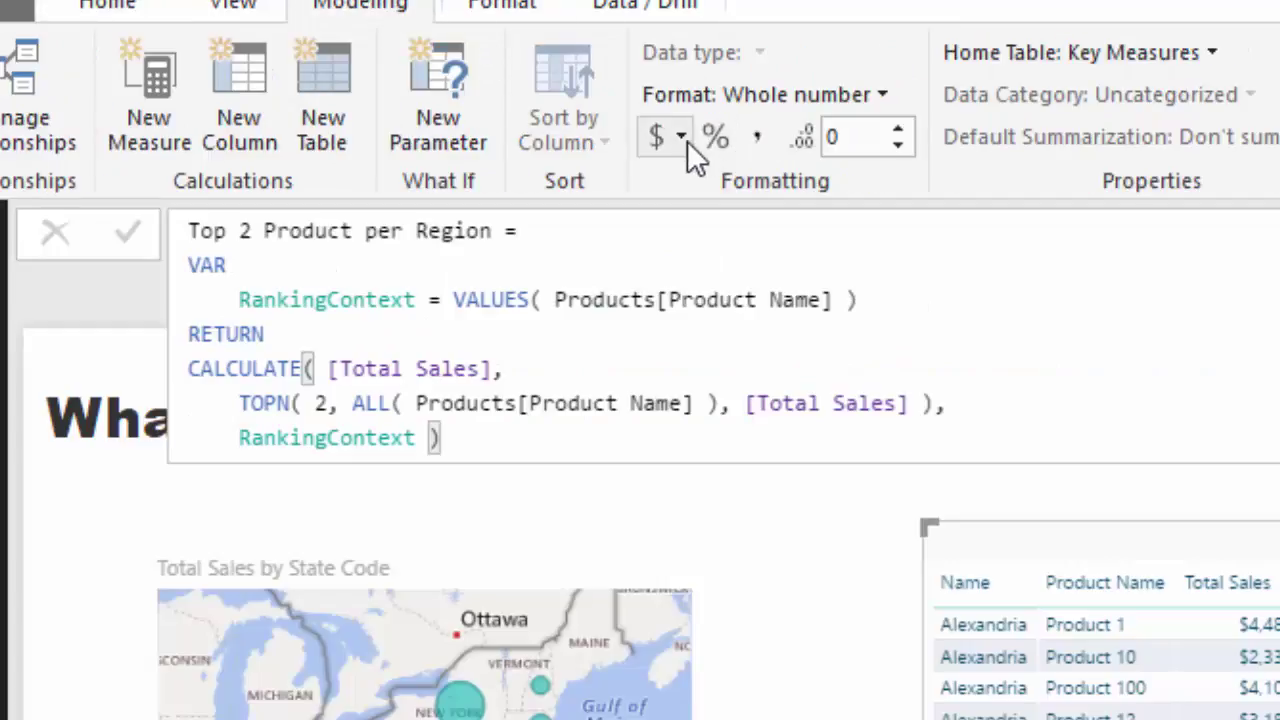
click(683, 142)
click(806, 452)
drag(1141, 214, 609, 363)
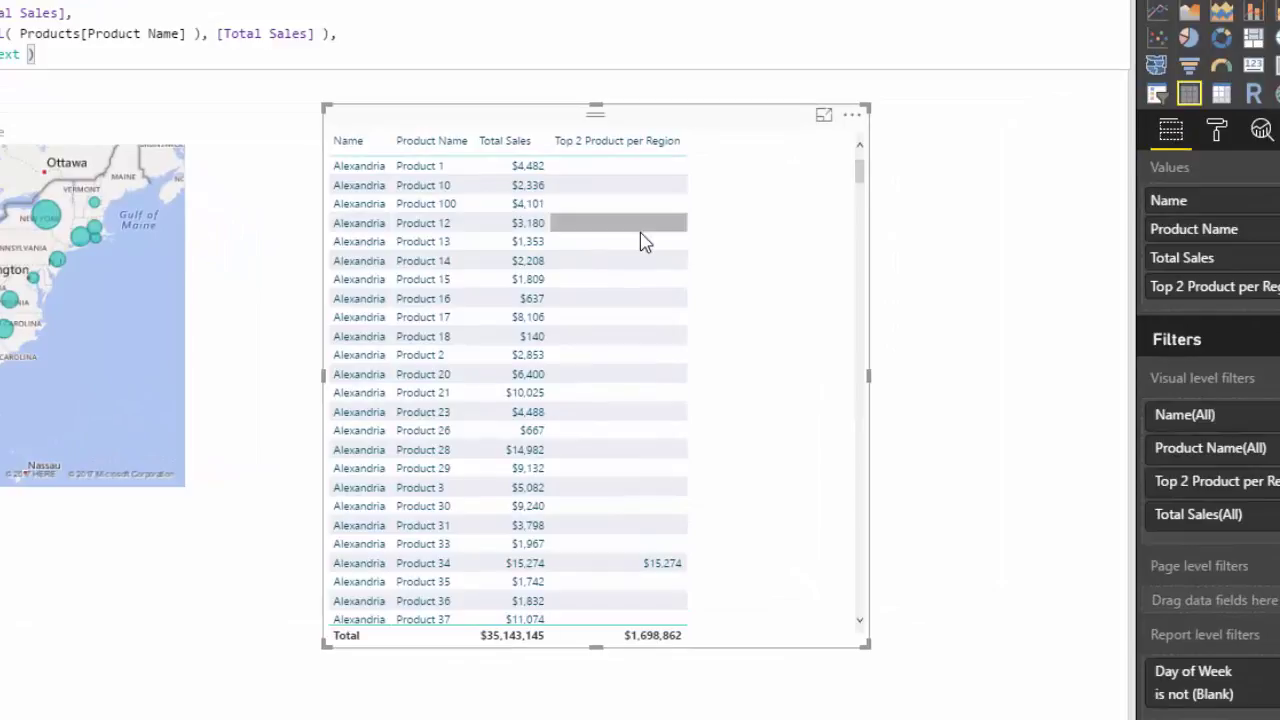
scroll(640, 233, down, 9)
scroll(640, 233, up, 4)
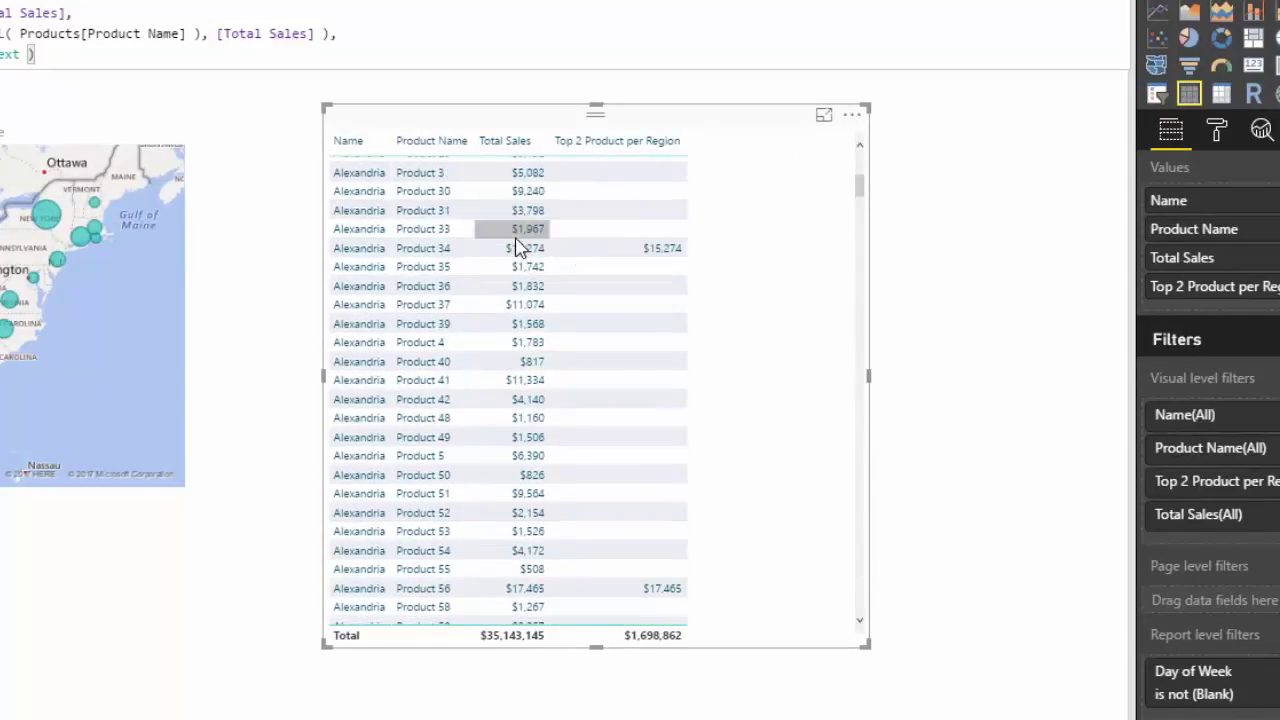
Sort the table by Total Sales, then by Top 2 Product per Region descending.
click(519, 150)
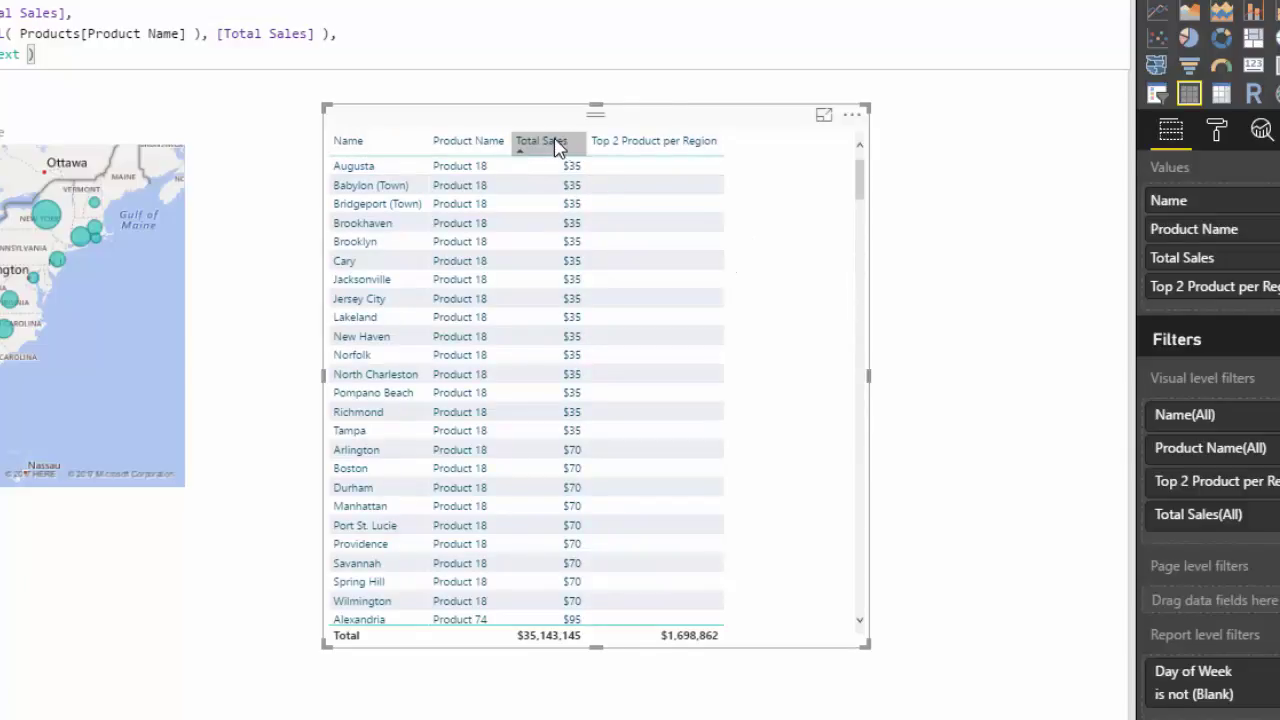
click(557, 147)
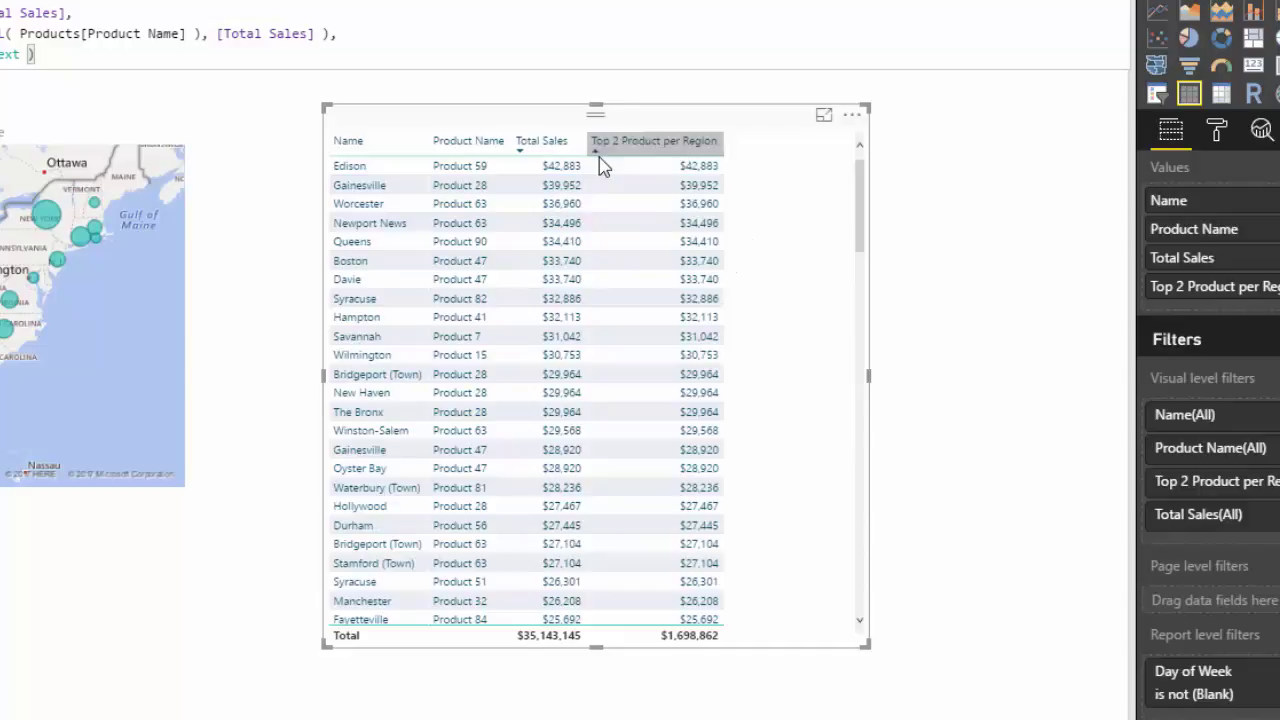
scroll(641, 210, down, 10)
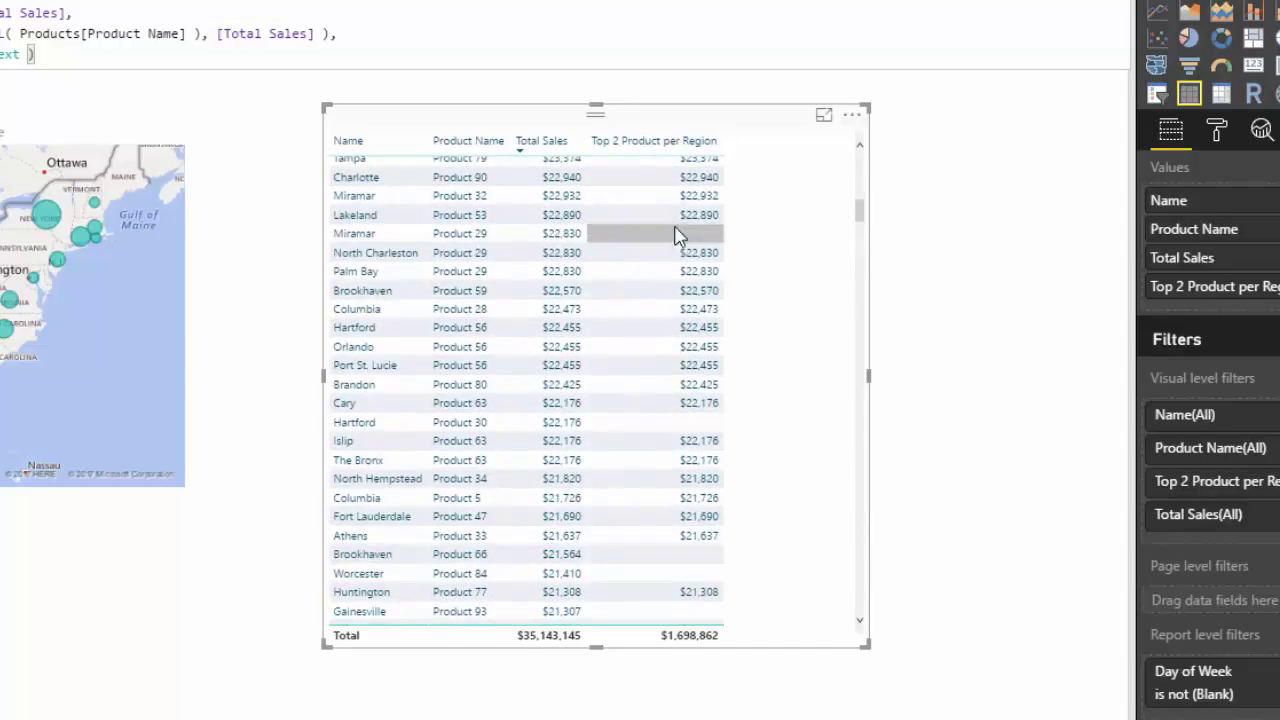
scroll(668, 255, up, 5)
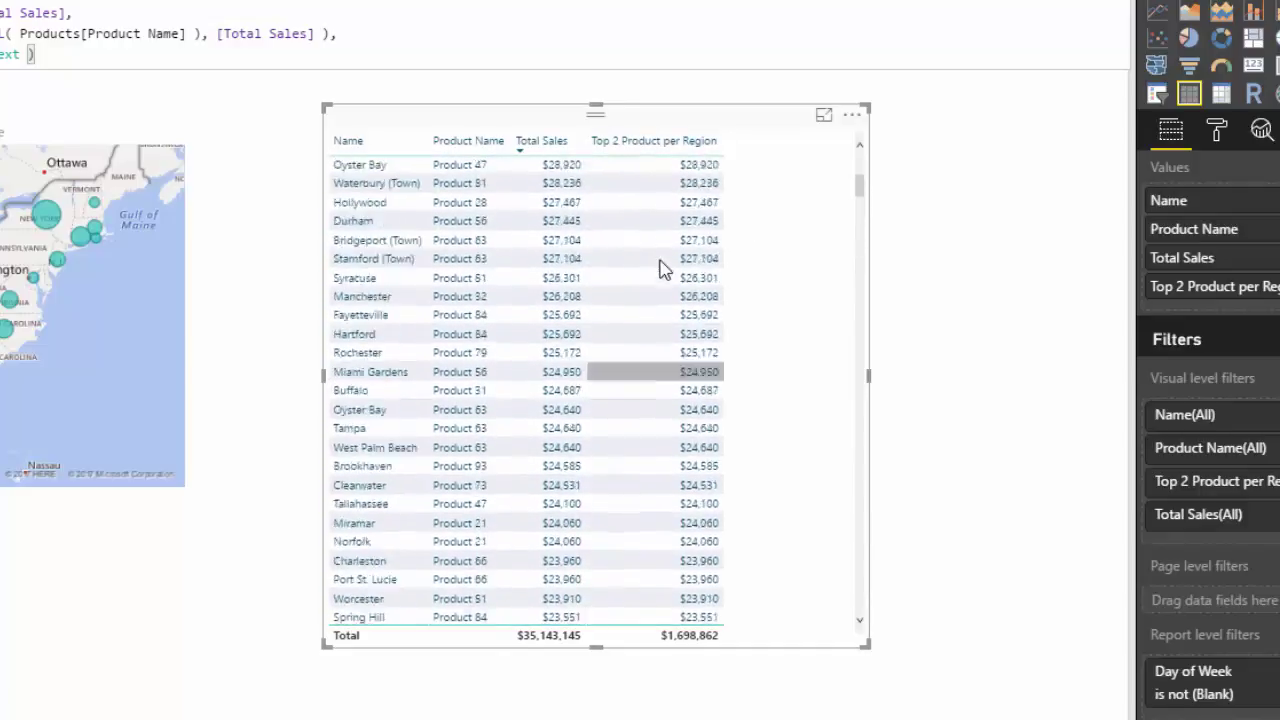
Scroll through the rows, then sort the table ascending by city Name.
scroll(672, 255, down, 5)
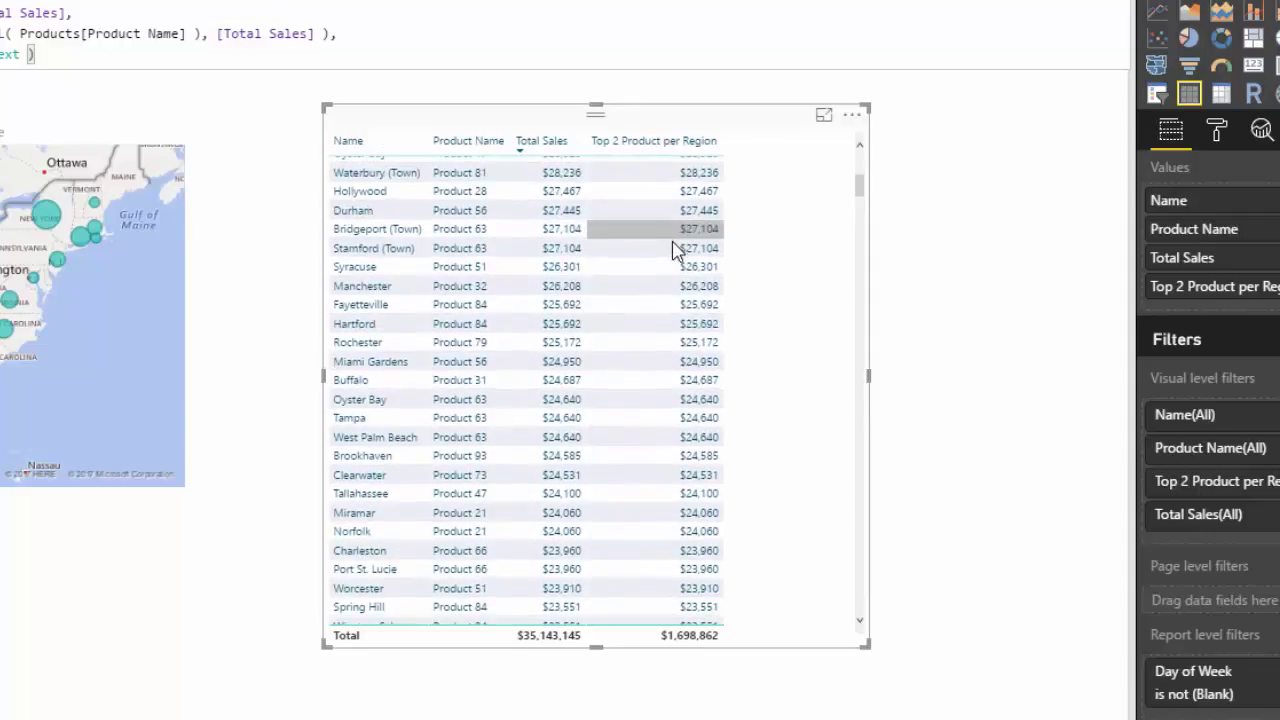
scroll(674, 250, down, 5)
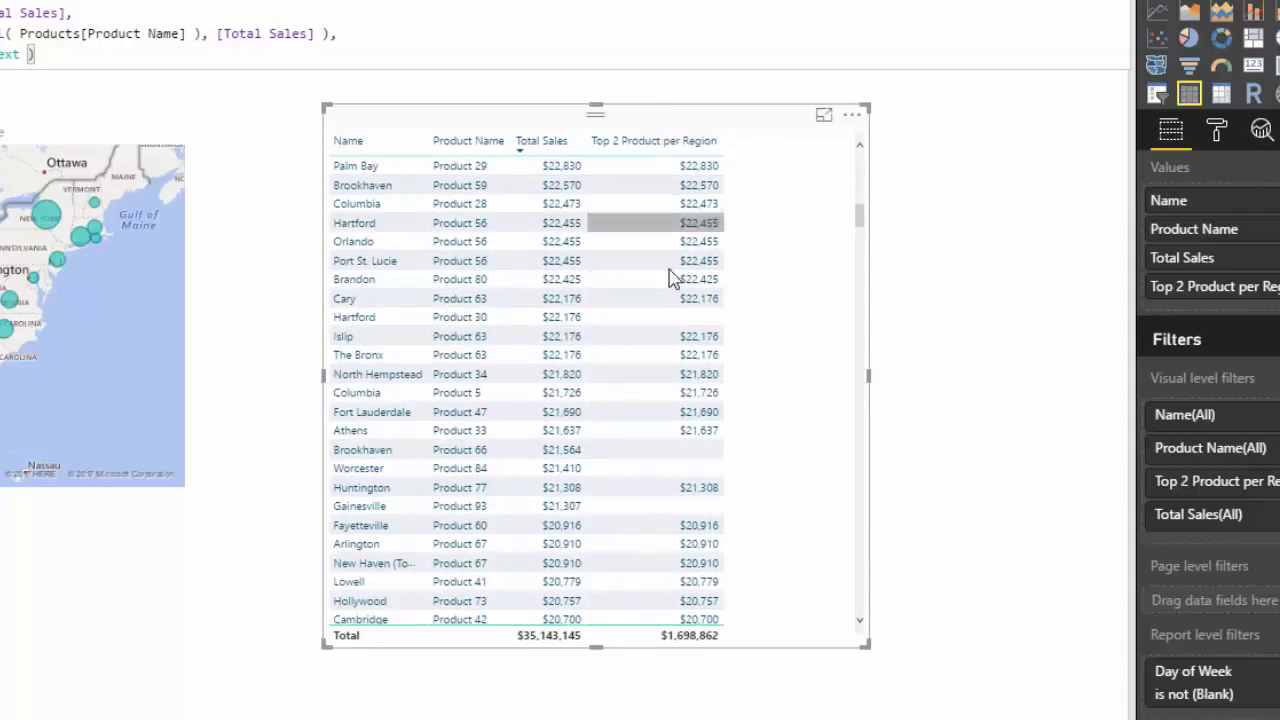
scroll(670, 290, down, 3)
scroll(670, 315, down, 10)
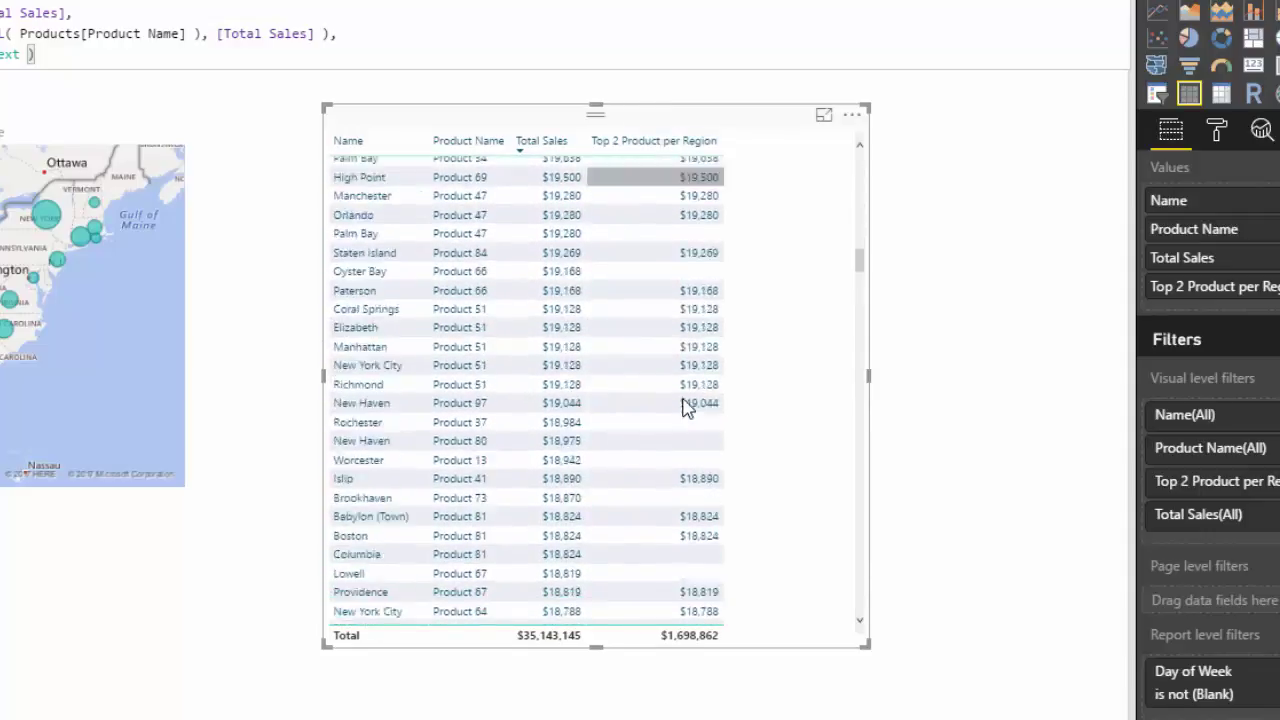
scroll(686, 405, down, 10)
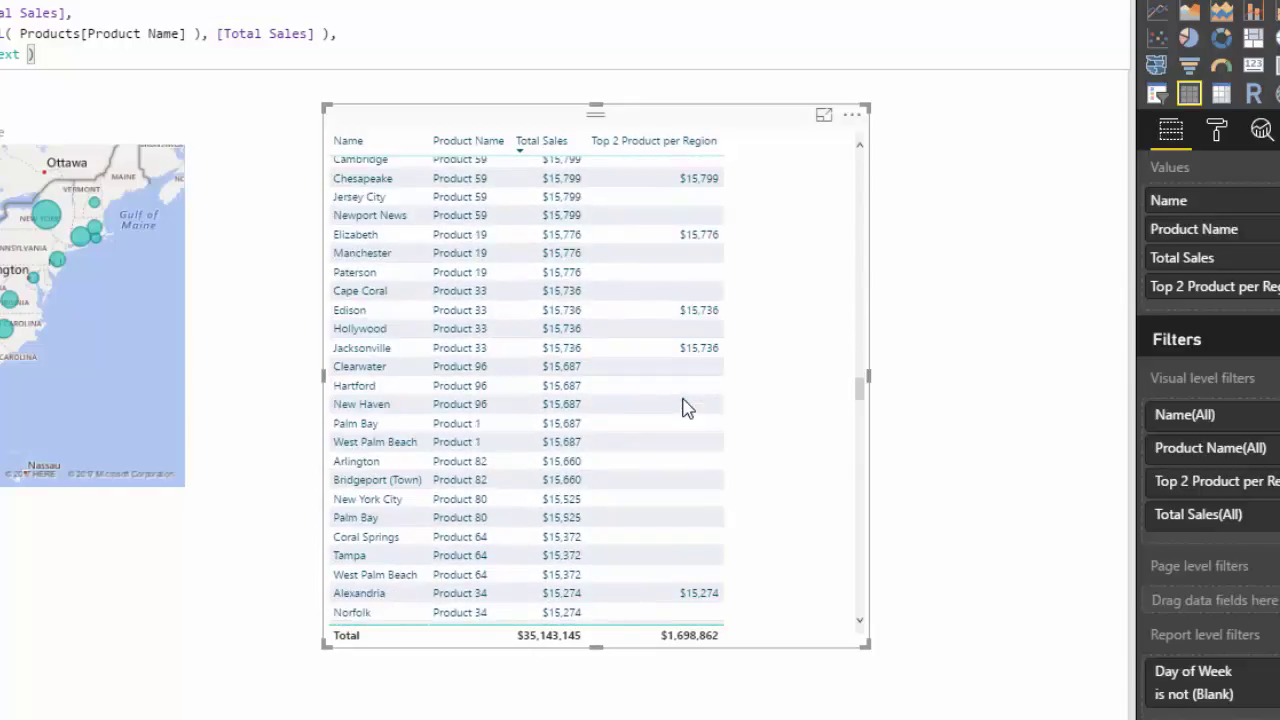
scroll(686, 405, down, 8)
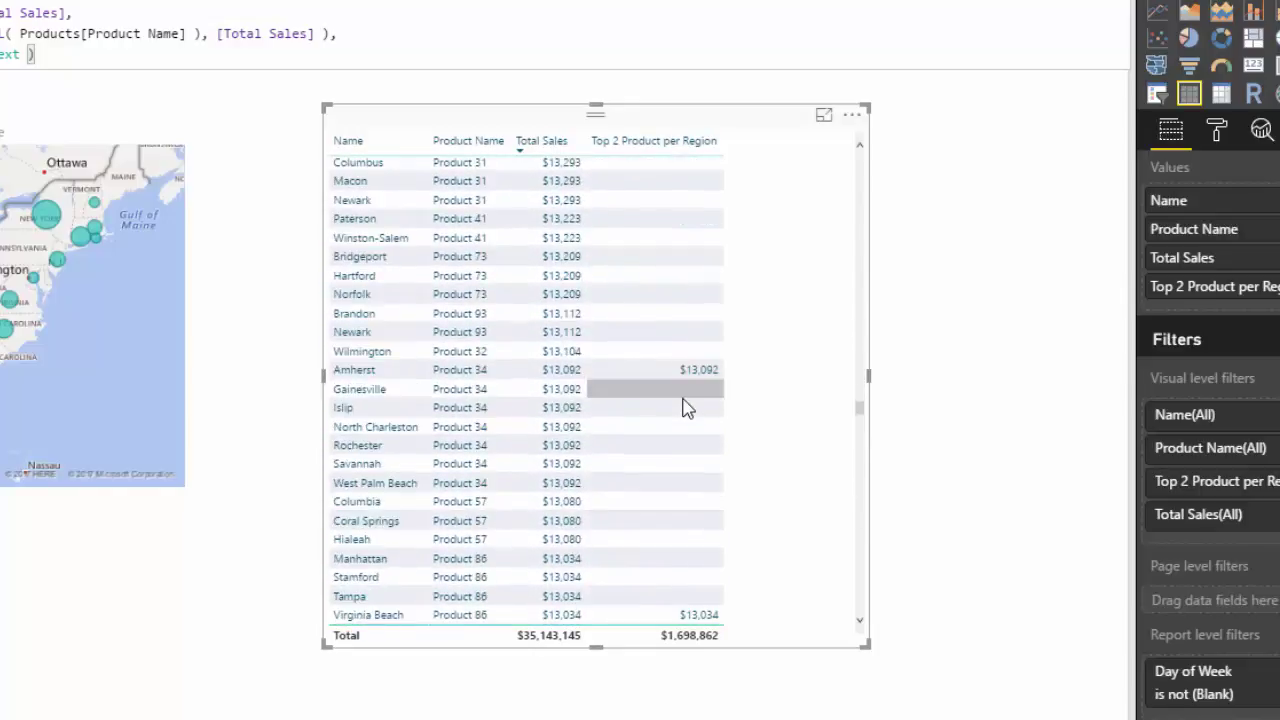
click(426, 152)
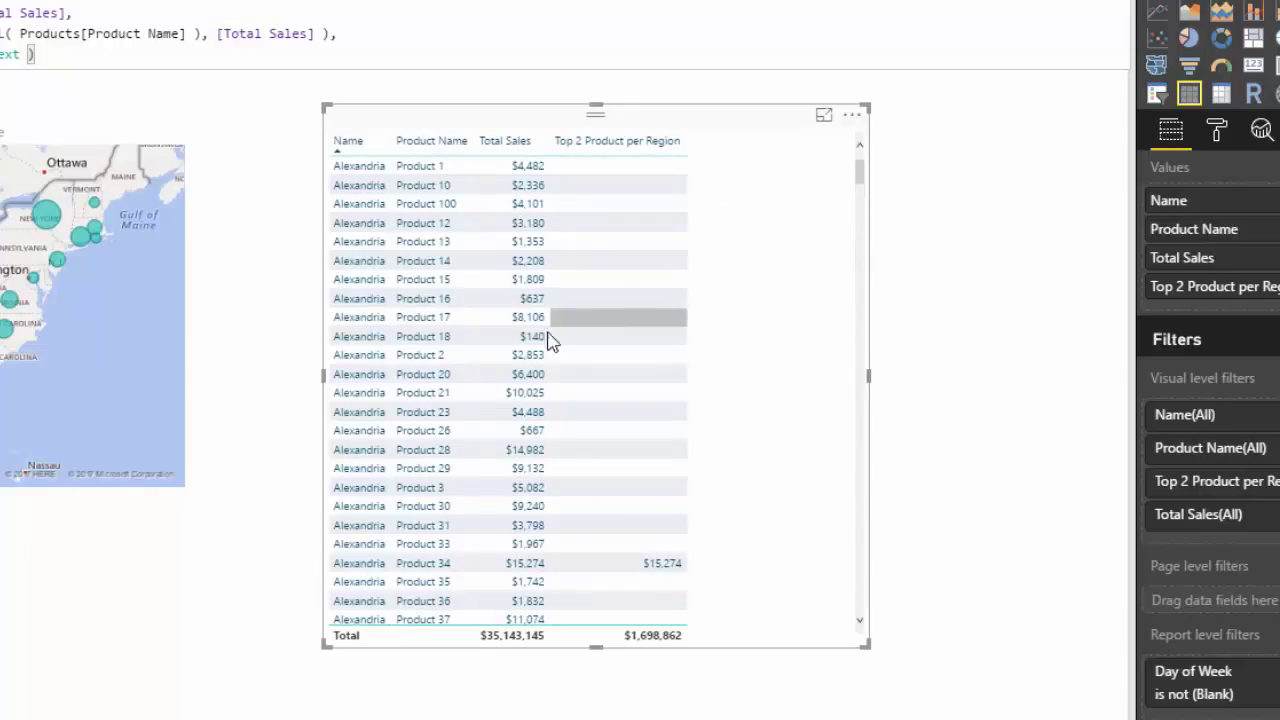
scroll(549, 340, down, 5)
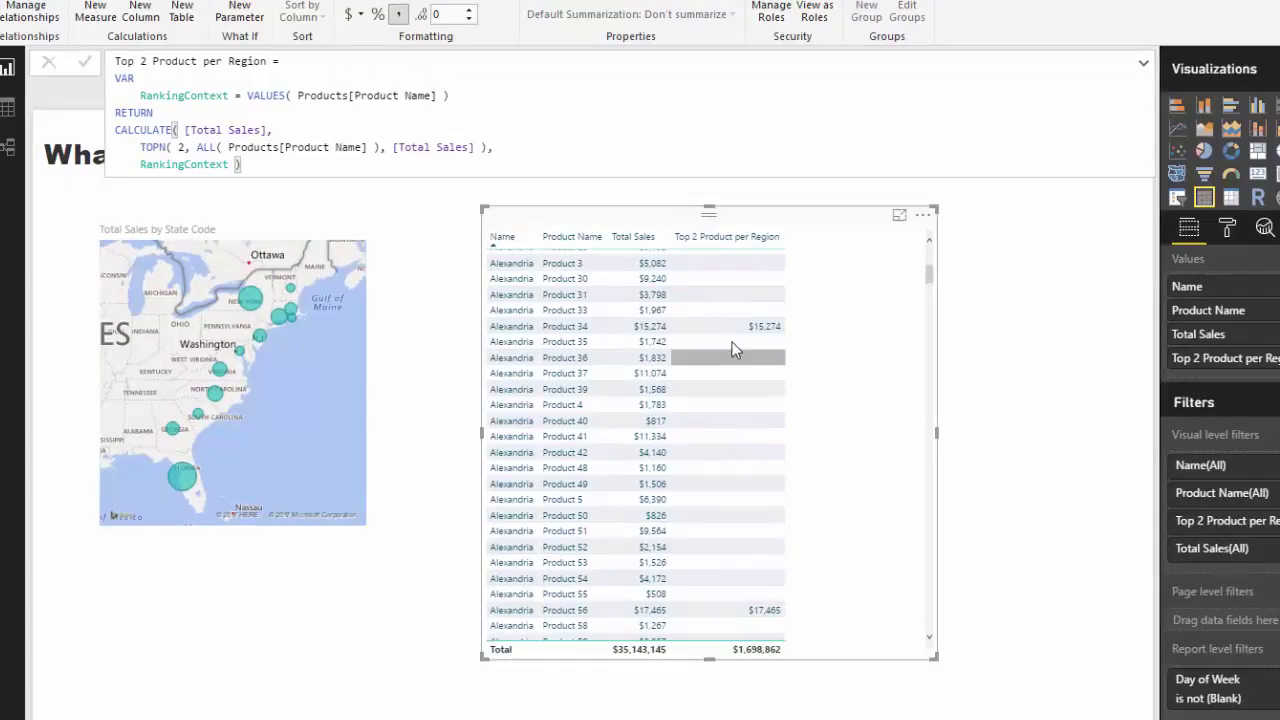
Nudge the table left, cross-filter it by Florida and Carolina map bubbles, then clear the selection.
drag(847, 228, 828, 222)
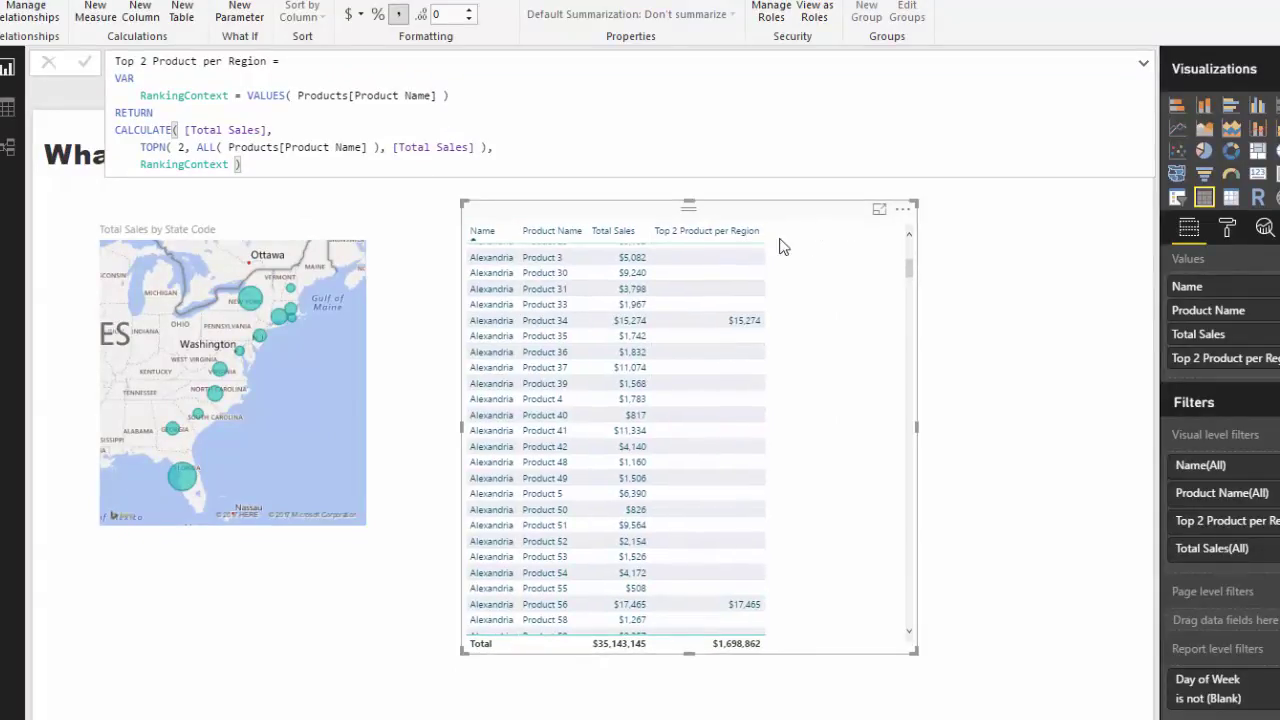
click(249, 302)
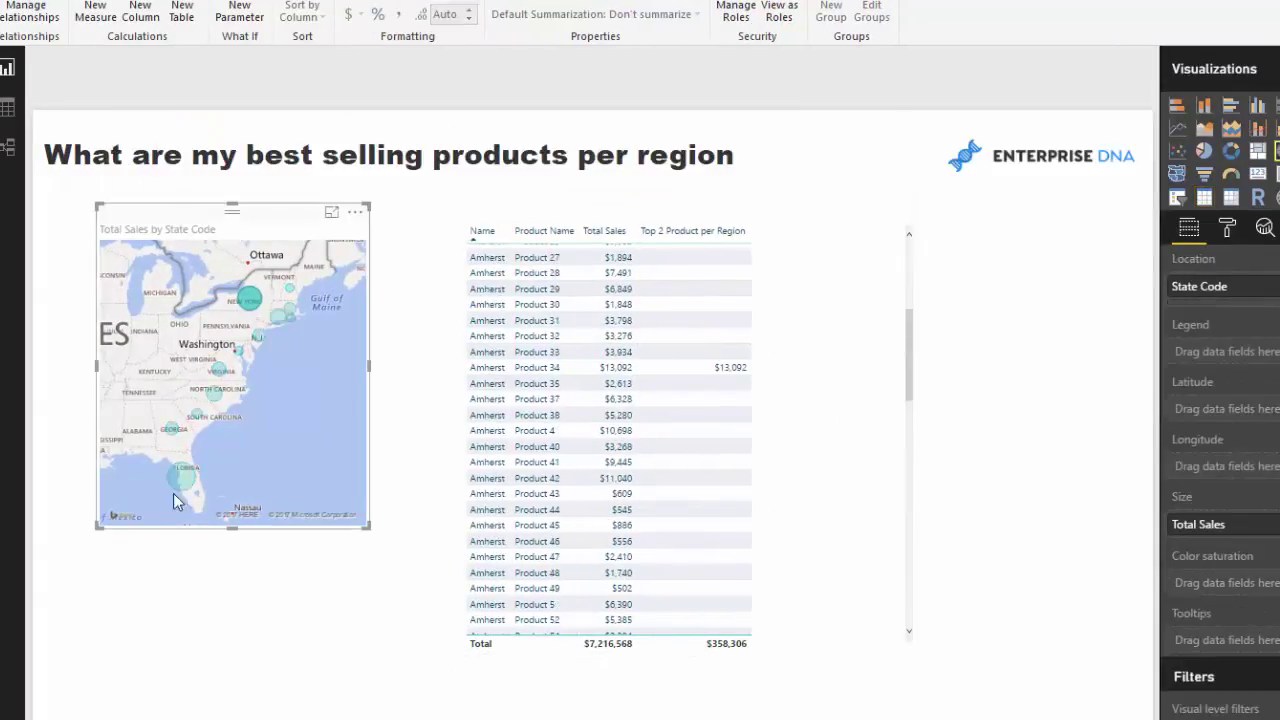
click(179, 476)
click(175, 431)
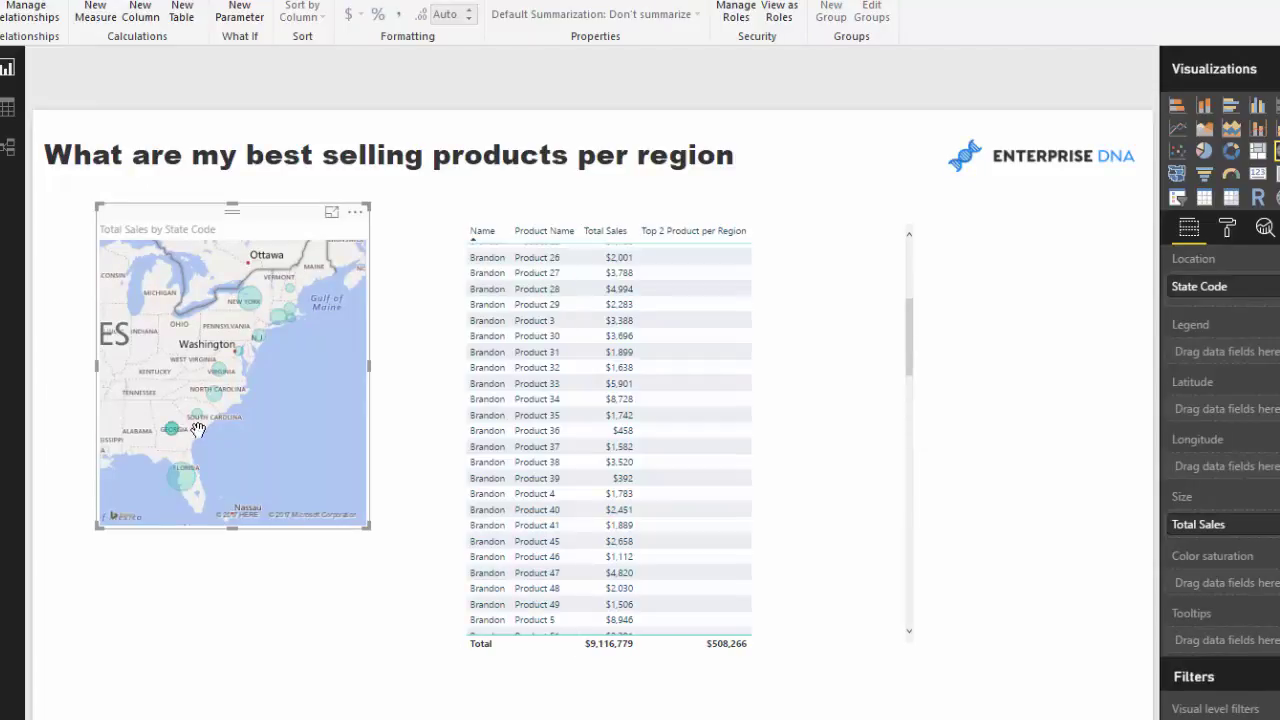
click(197, 413)
click(219, 392)
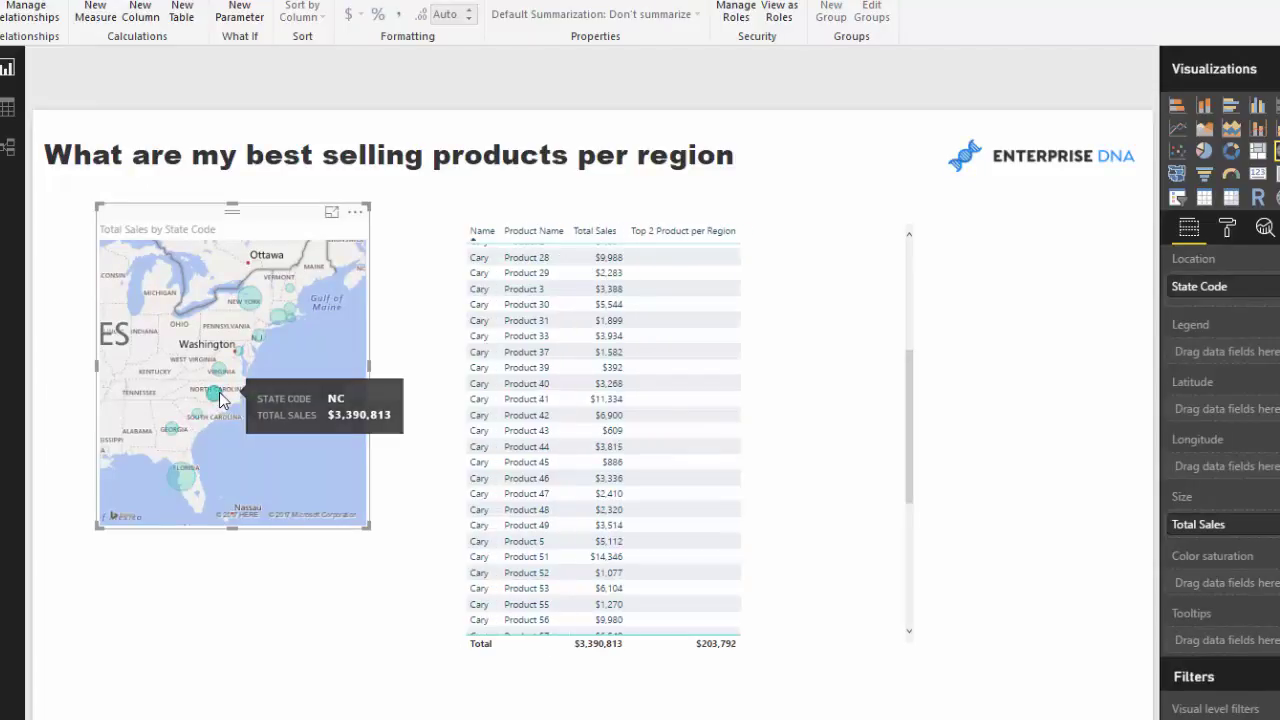
click(219, 392)
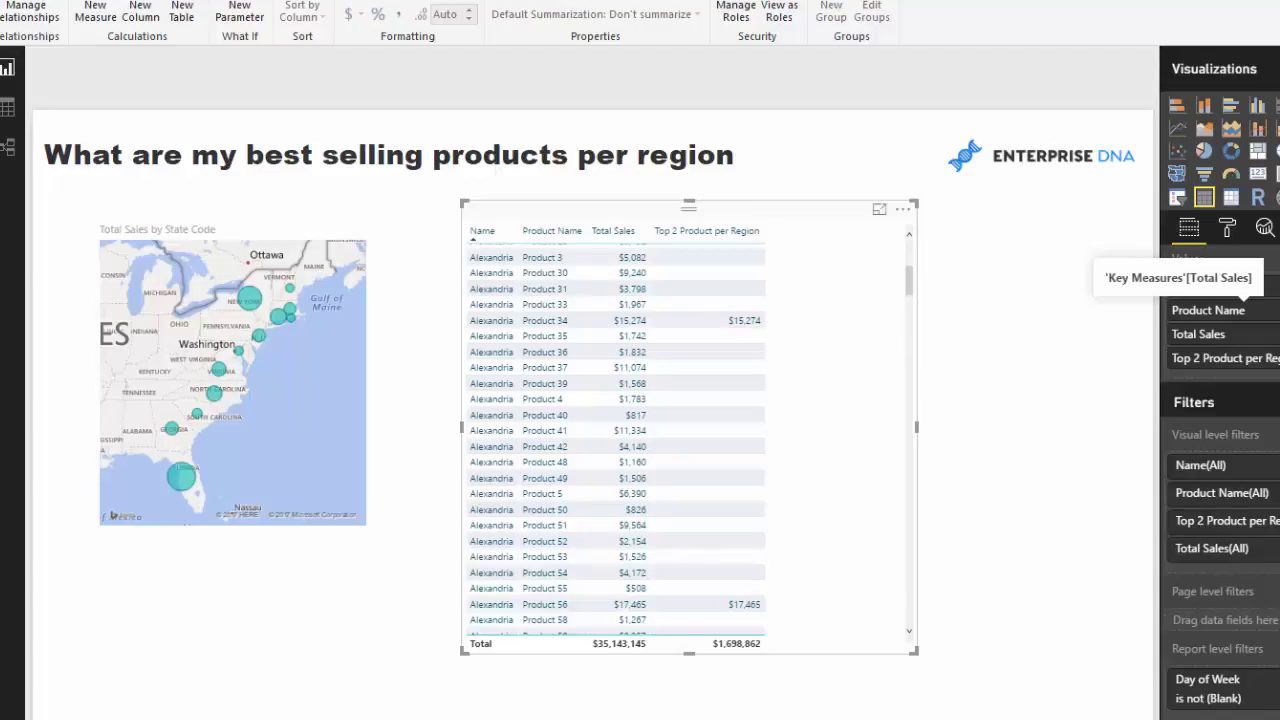
Remove Total Sales, give Top 2 Product per Region teal data bars, and sort by Product Name.
drag(1198, 334, 675, 270)
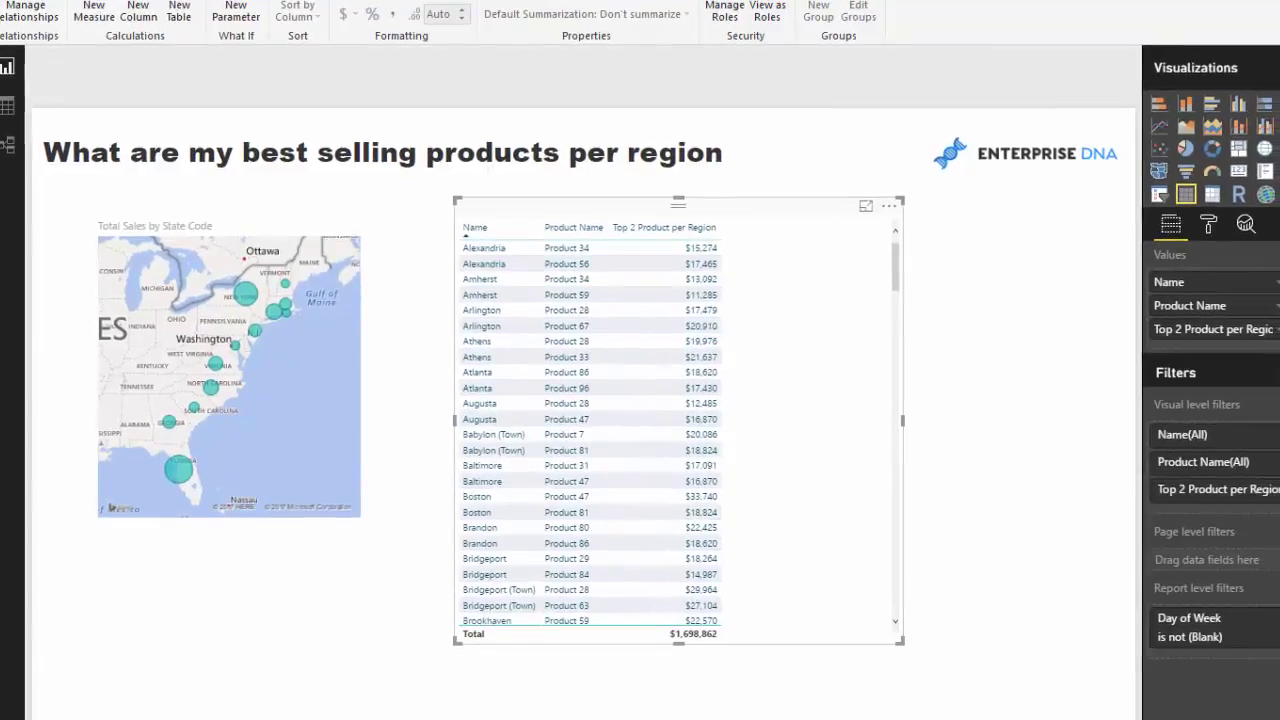
click(1262, 323)
mouse_move(1268, 368)
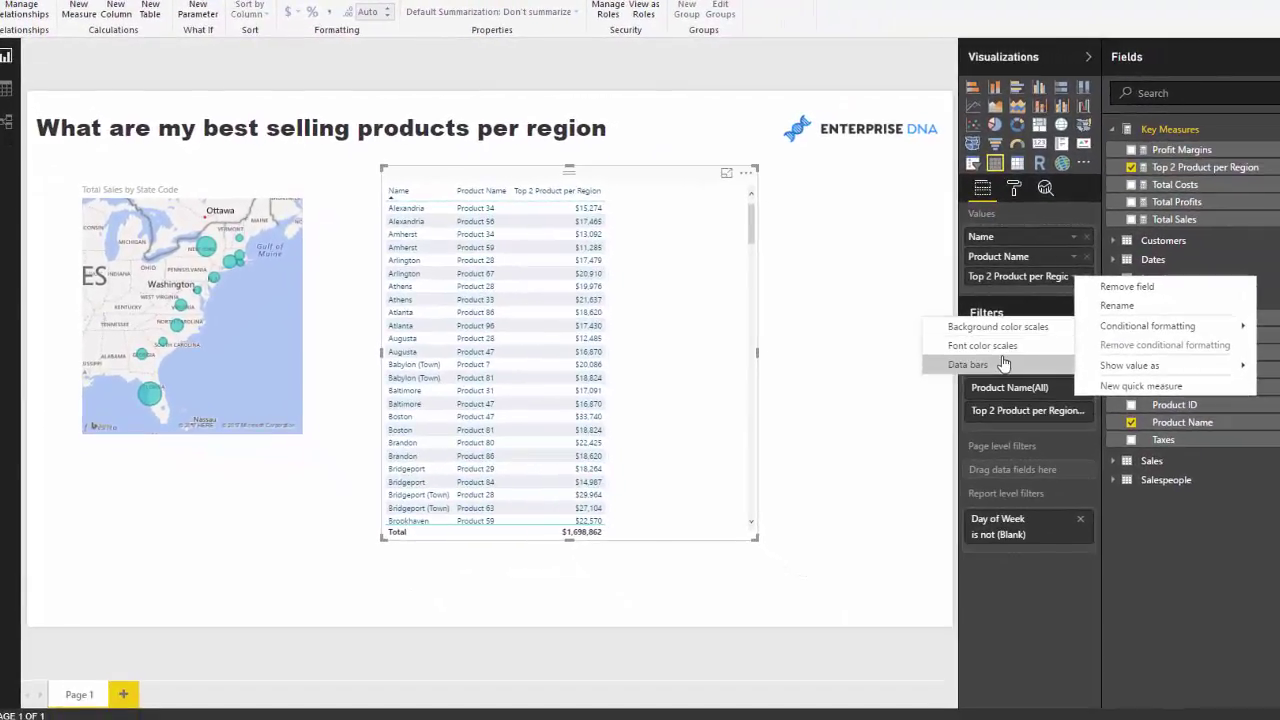
click(1000, 366)
click(528, 360)
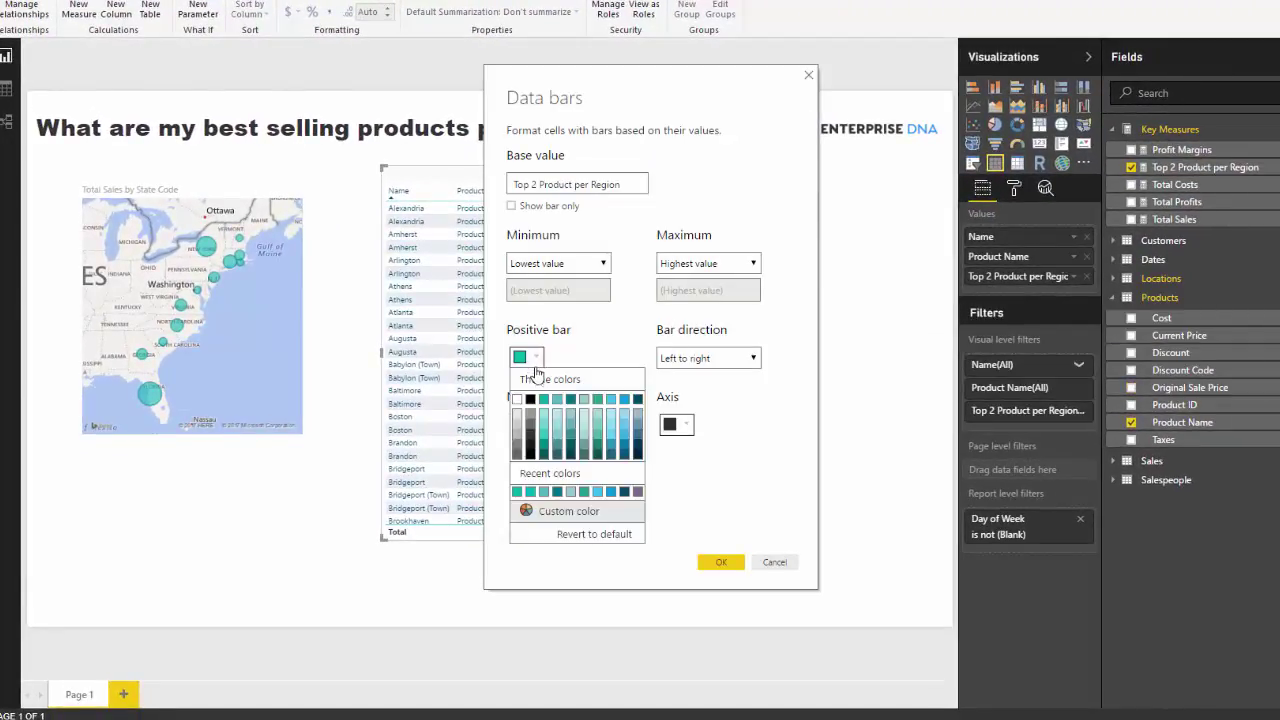
click(600, 444)
click(721, 563)
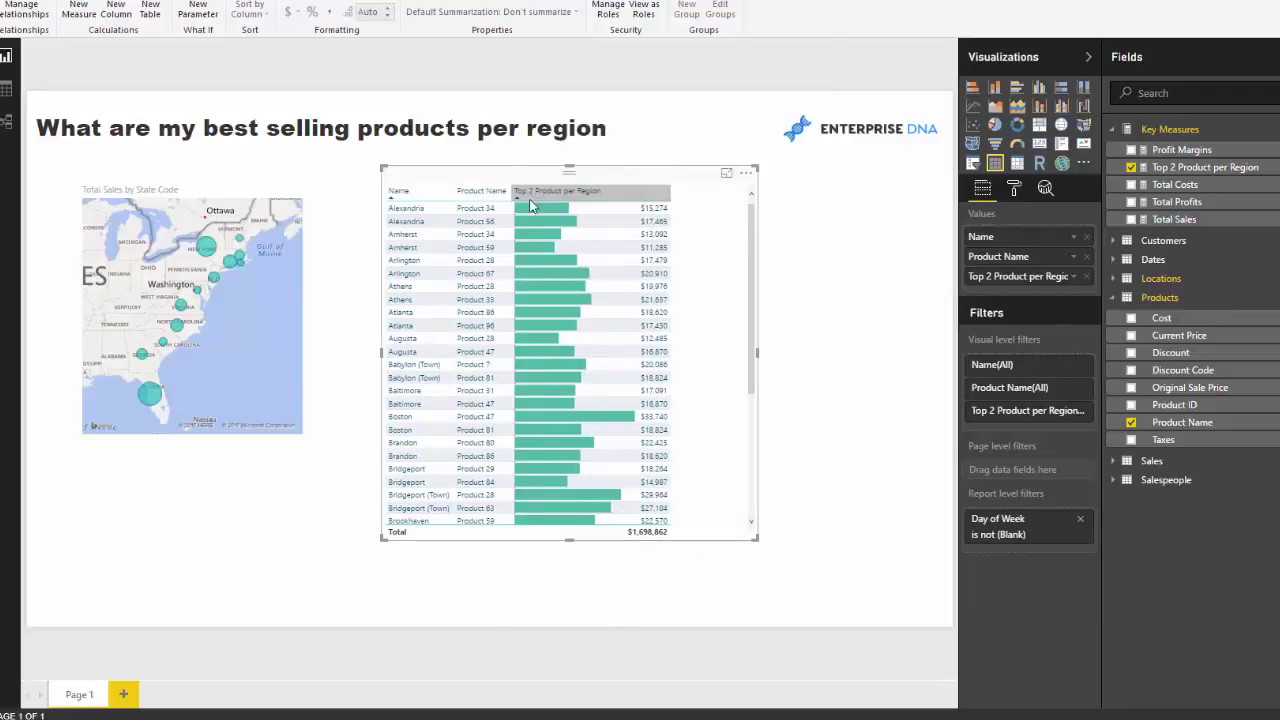
click(475, 192)
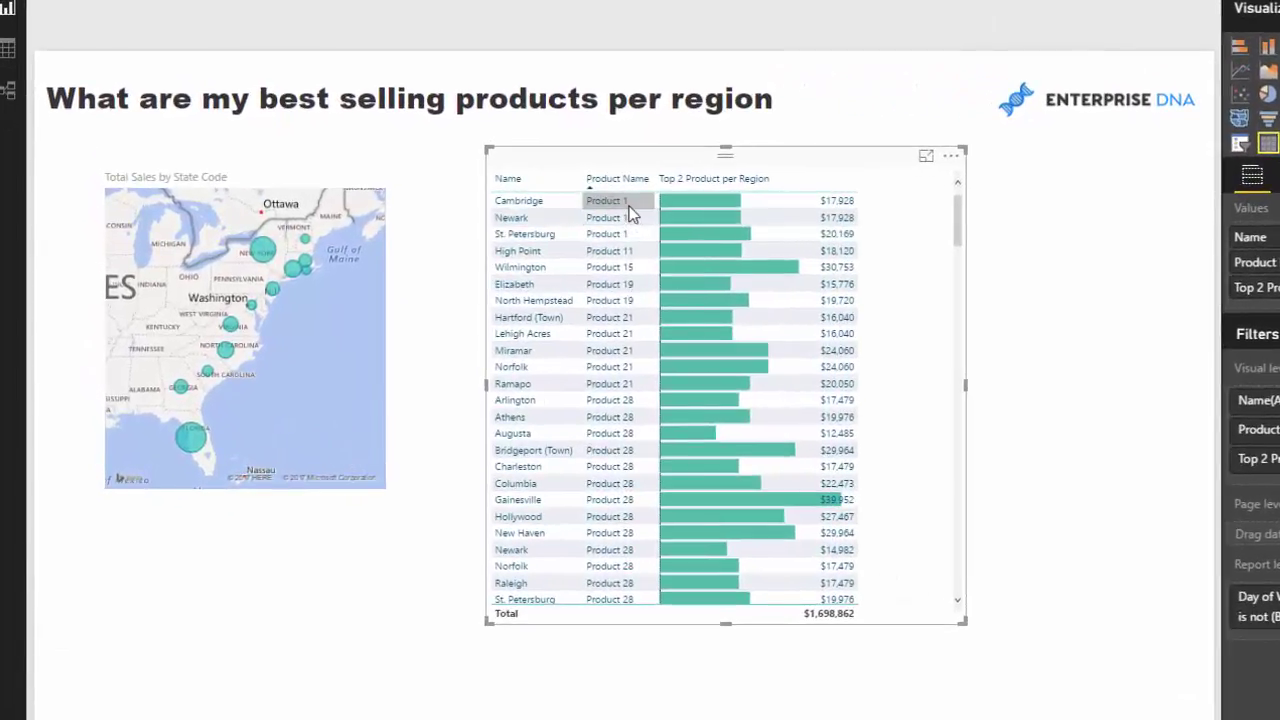
Review the product rows, then move the data-bar table visual a few pixels left.
scroll(620, 260, down, 2)
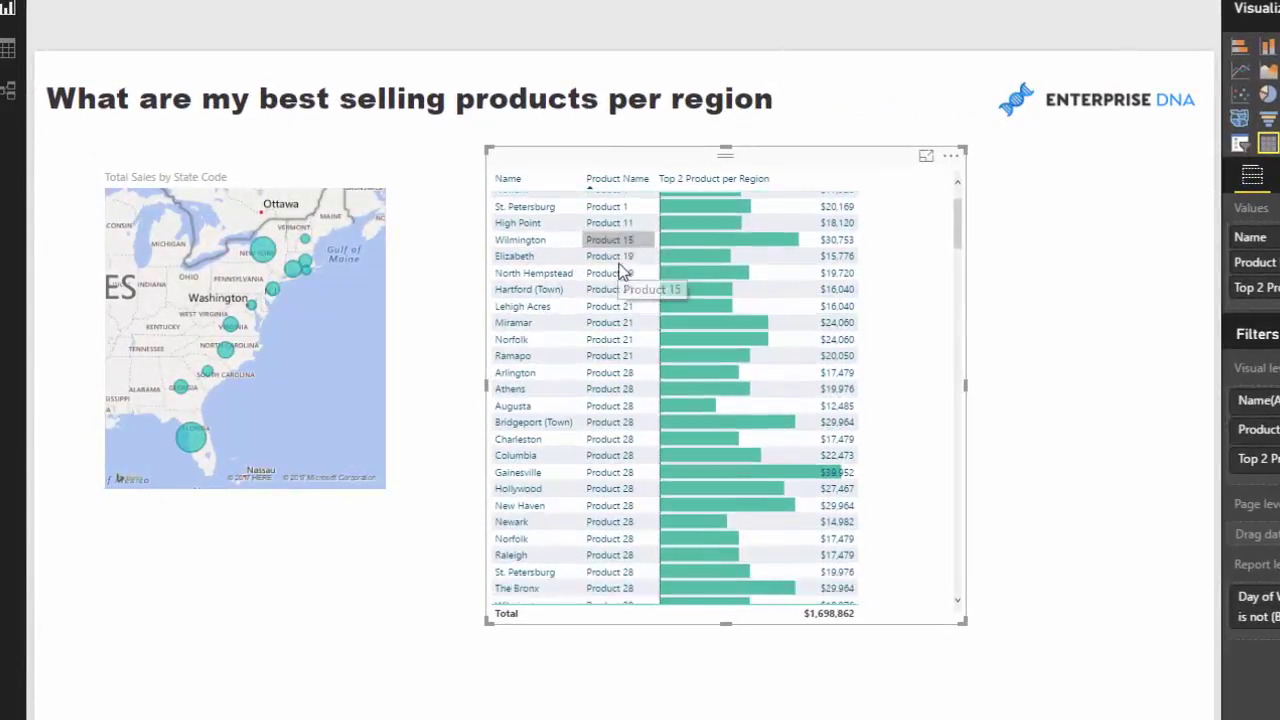
scroll(622, 310, down, 2)
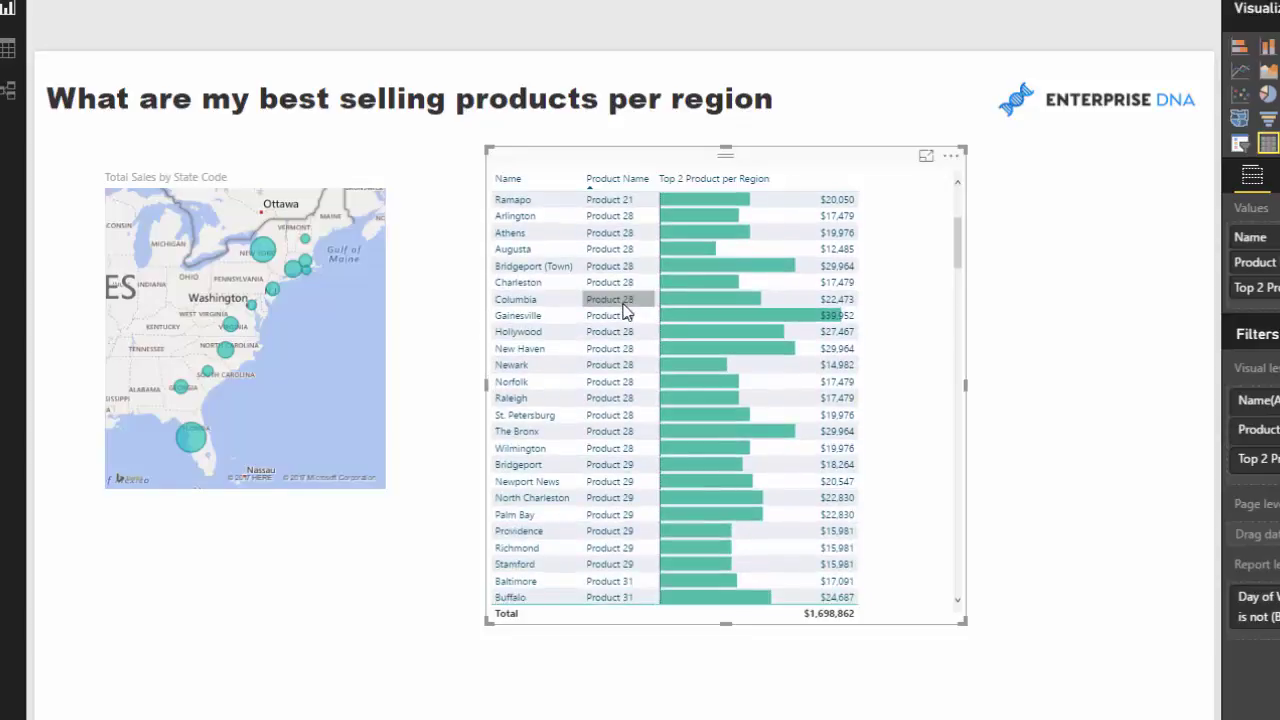
scroll(634, 288, up, 2)
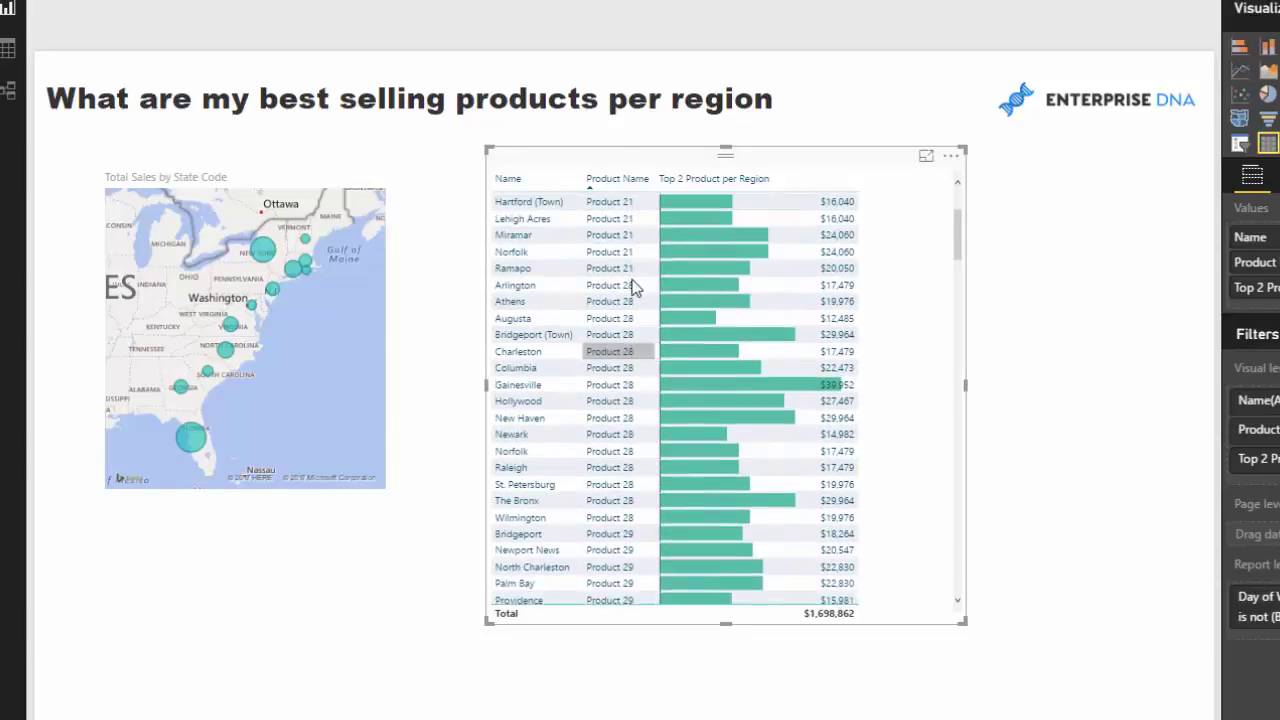
scroll(632, 313, down, 1)
scroll(634, 313, down, 1)
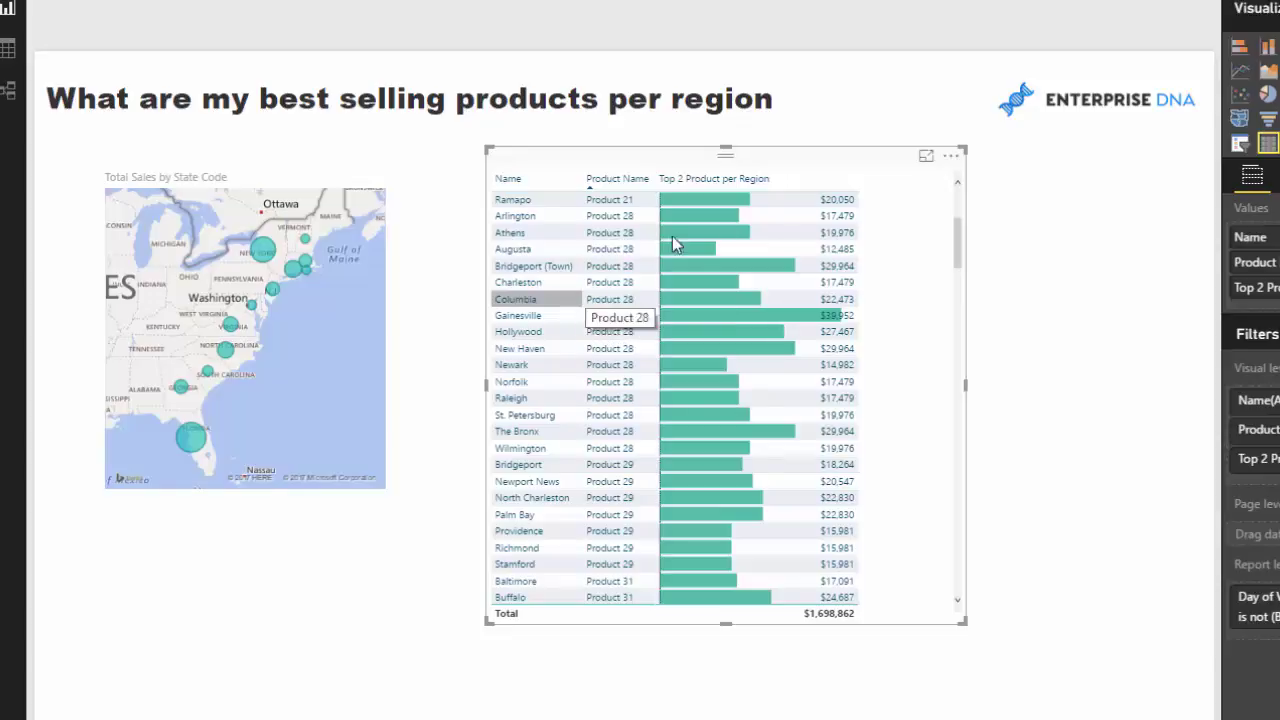
mouse_move(855, 158)
mouse_down()
mouse_move(841, 160)
mouse_move(850, 154)
mouse_up()
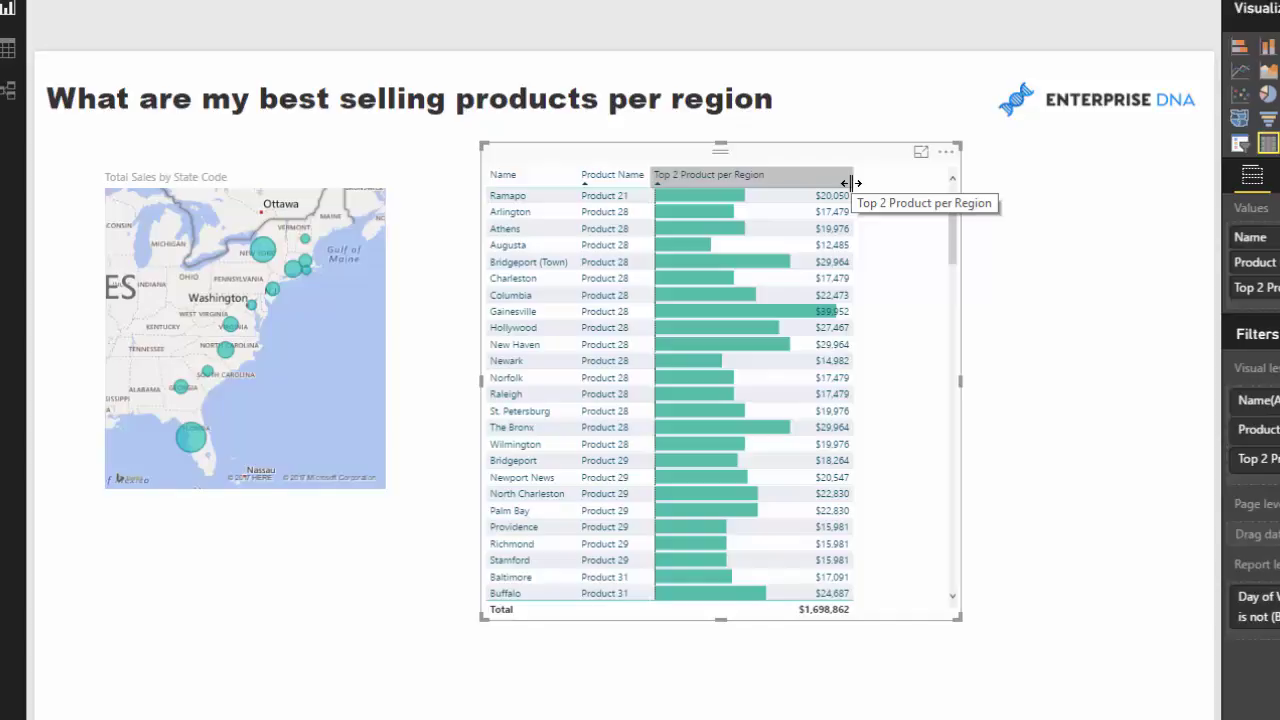
Show the Top 2 Product per Region DAX formula (CALCULATE over TOPN 2) in the formula bar.
click(1256, 287)
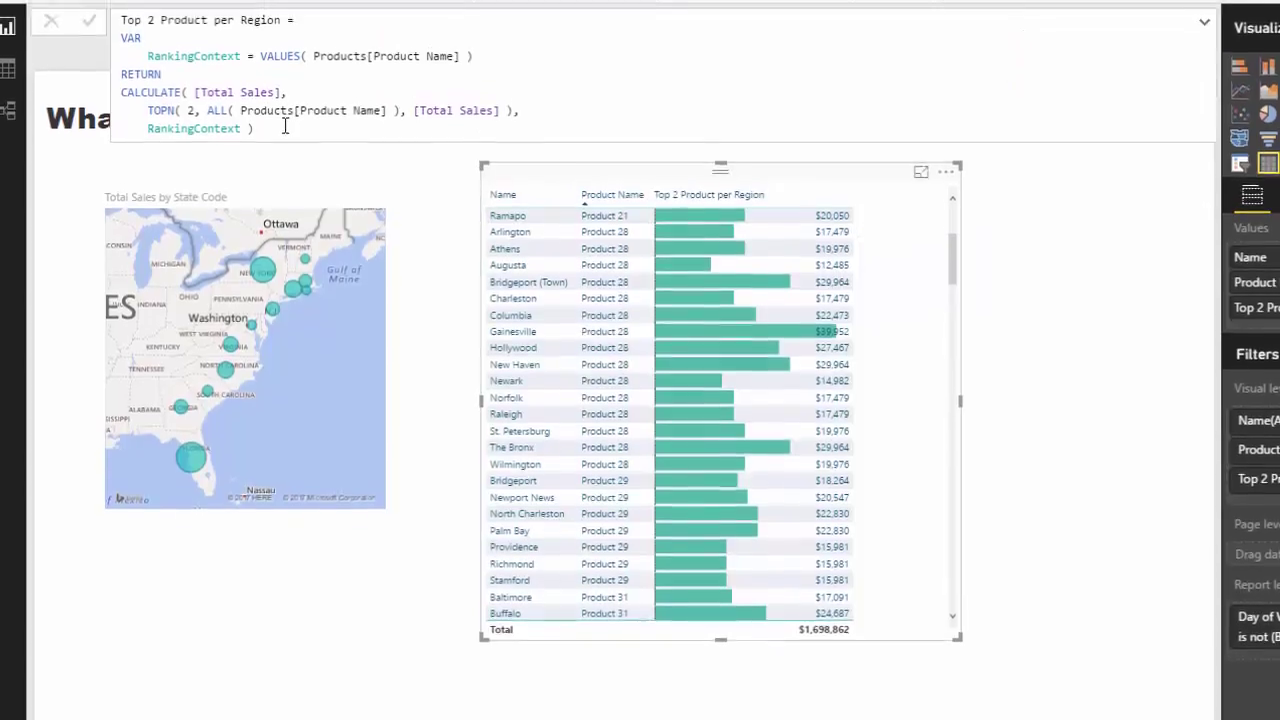